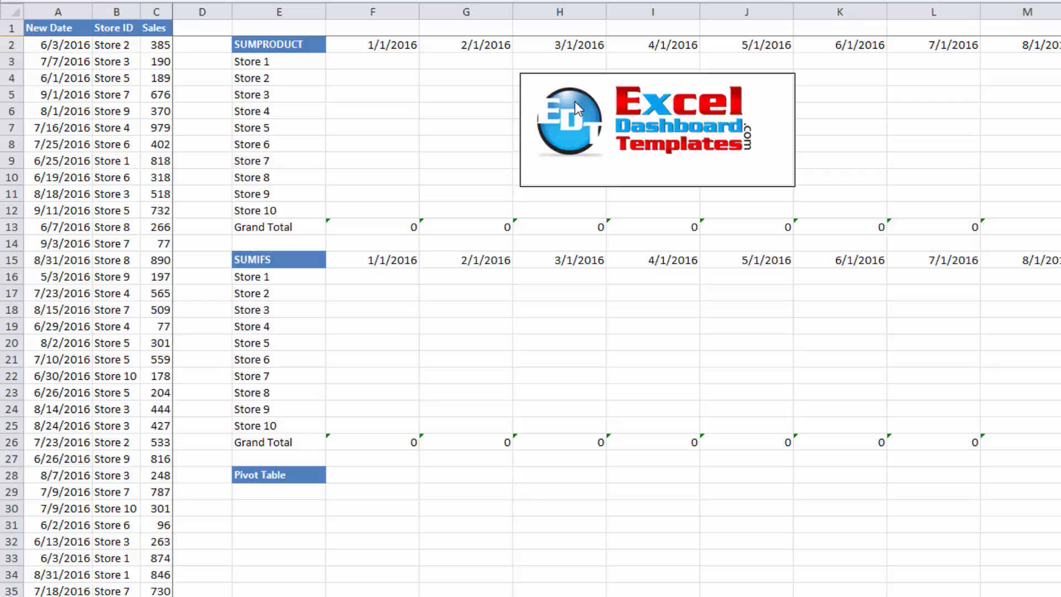
Examine the SUMPRODUCT, SUMIFS and Pivot Table summary sections laid out beside the sales data
left_click(559, 101)
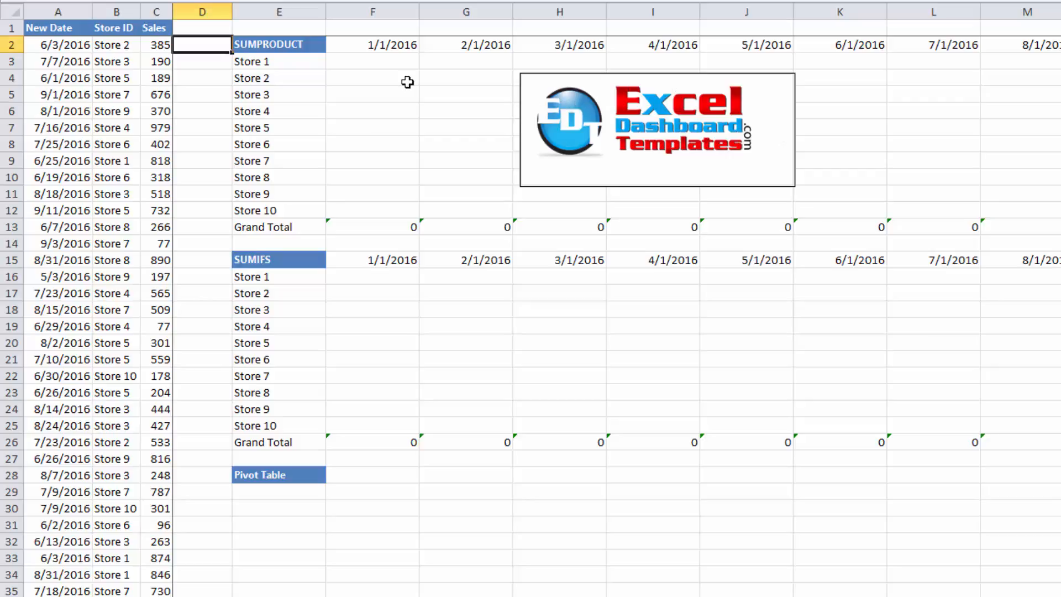
left_click(307, 81)
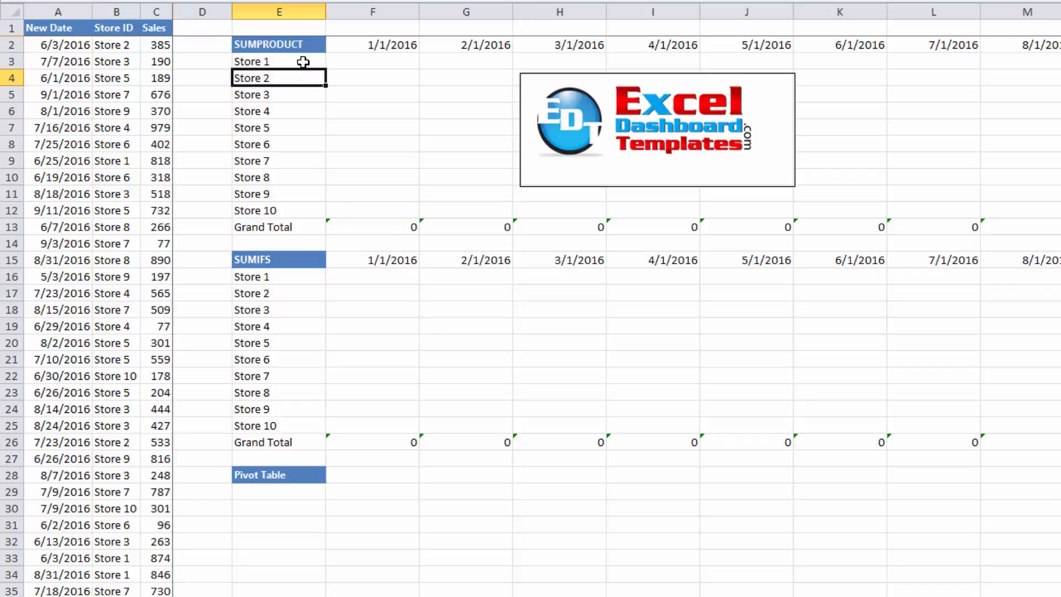
left_click_drag(299, 44, 298, 65)
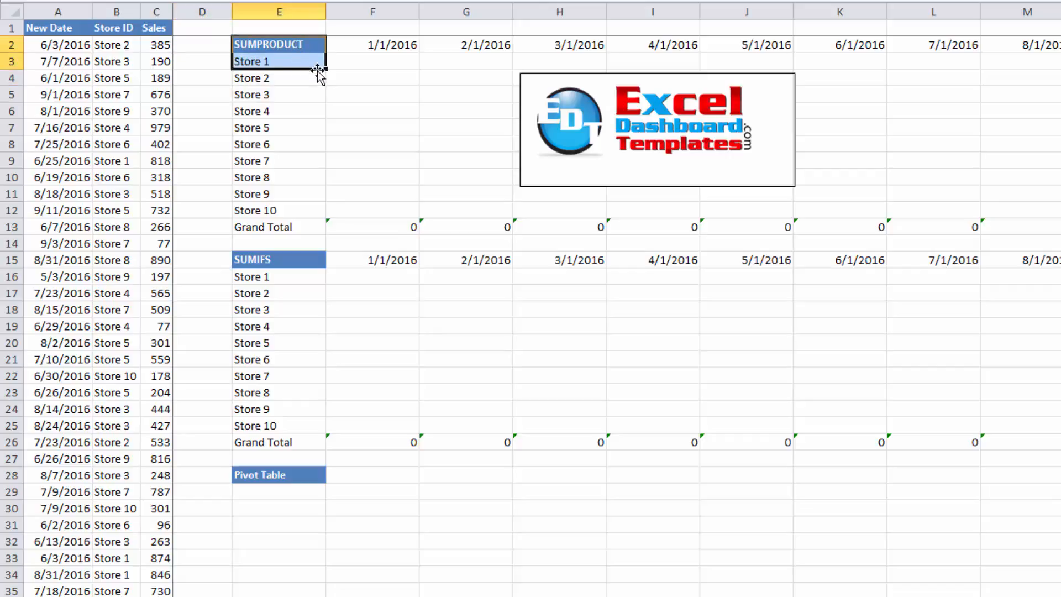
left_click(379, 45)
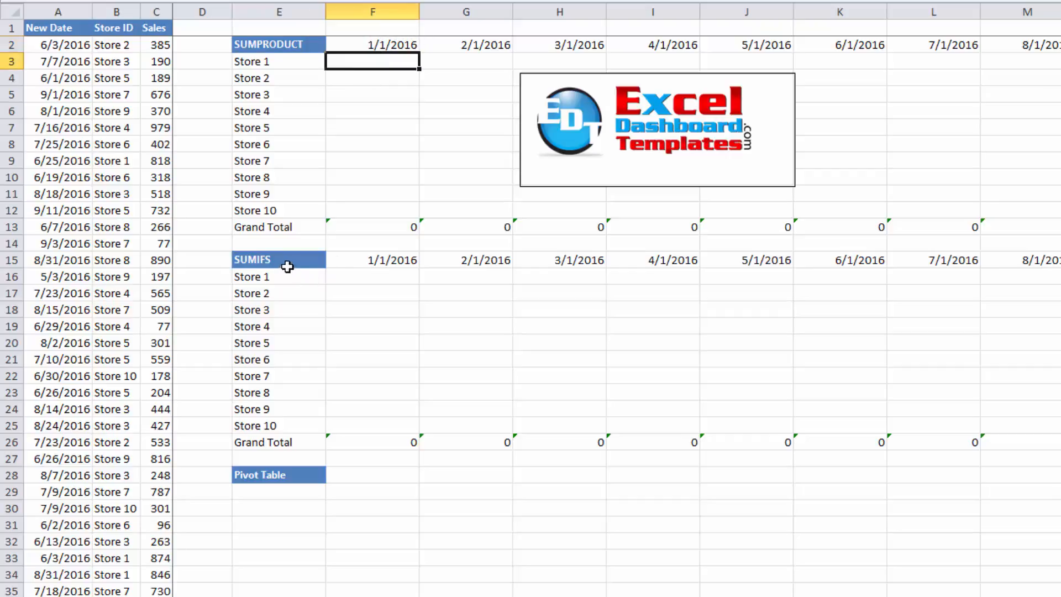
left_click_drag(286, 266, 354, 286)
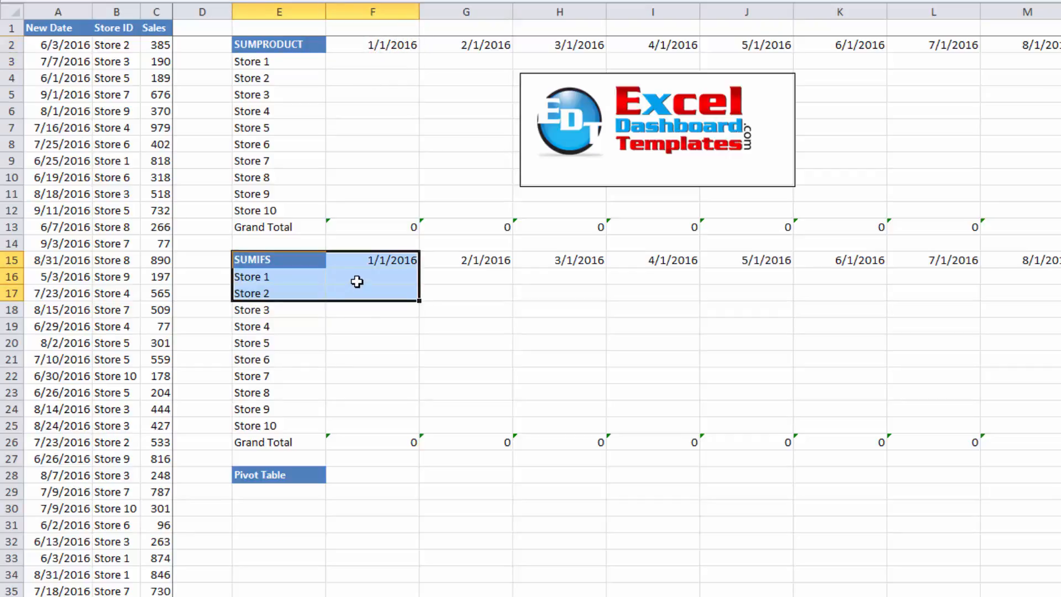
left_click(360, 278)
left_click(290, 277)
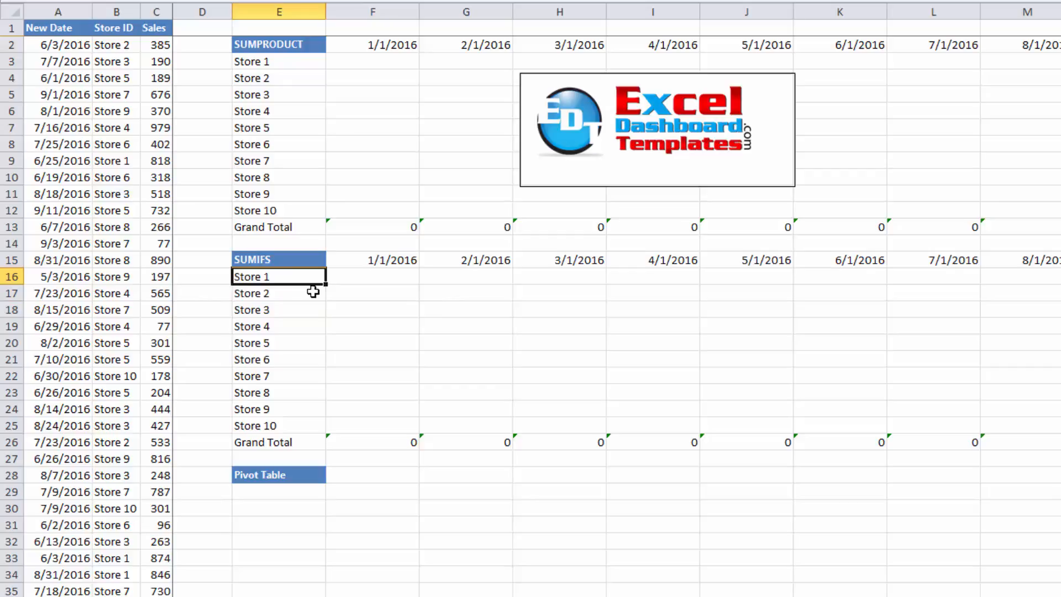
left_click(291, 490)
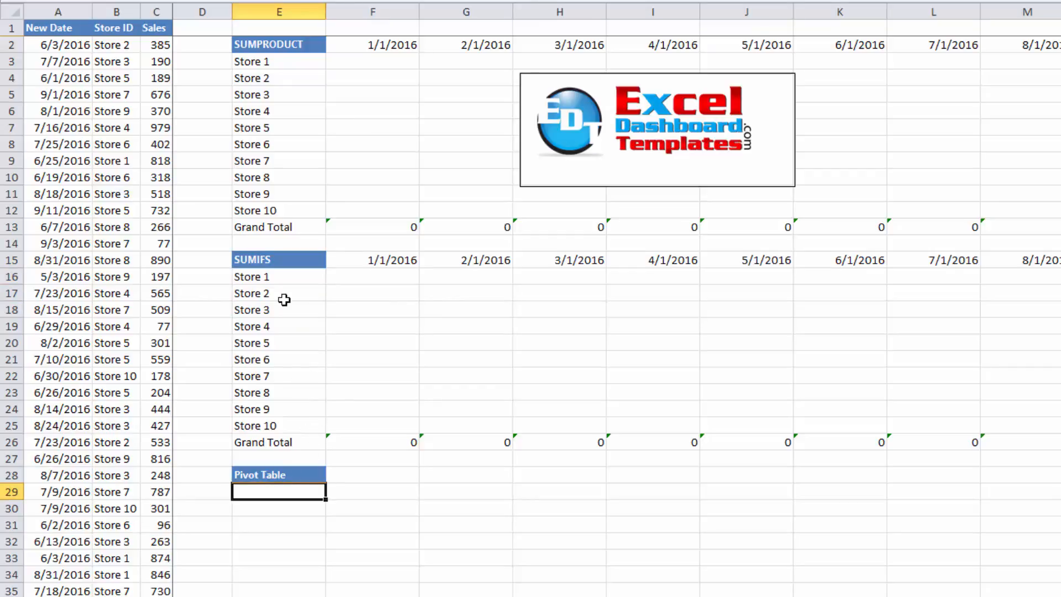
Select the entire sales data table in columns A to C, down to row 150000, and start creating a PivotTable from it
scroll(284, 299, "down", 7)
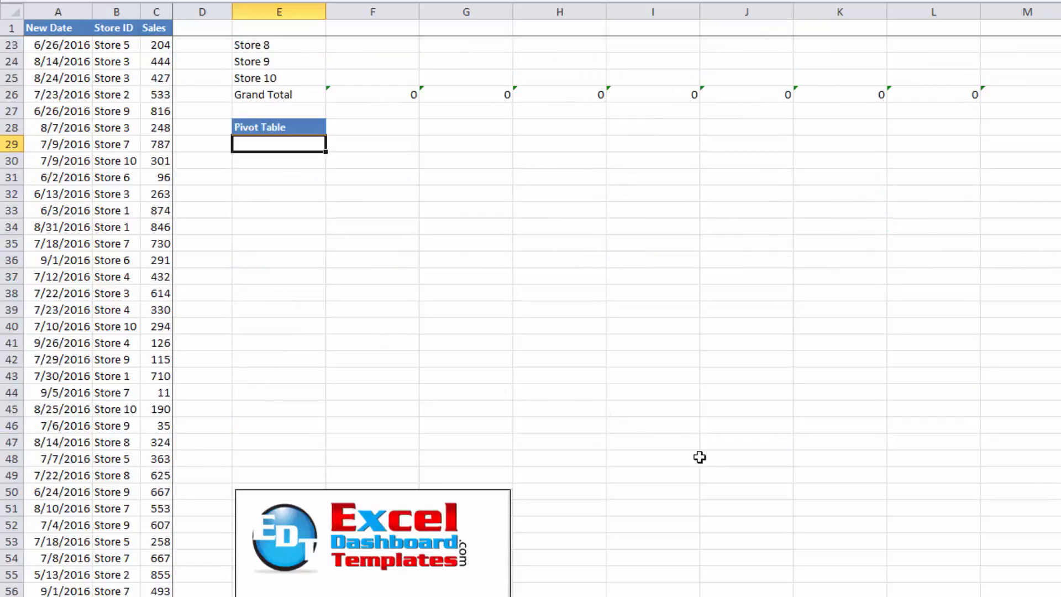
scroll(284, 299, "down", 2)
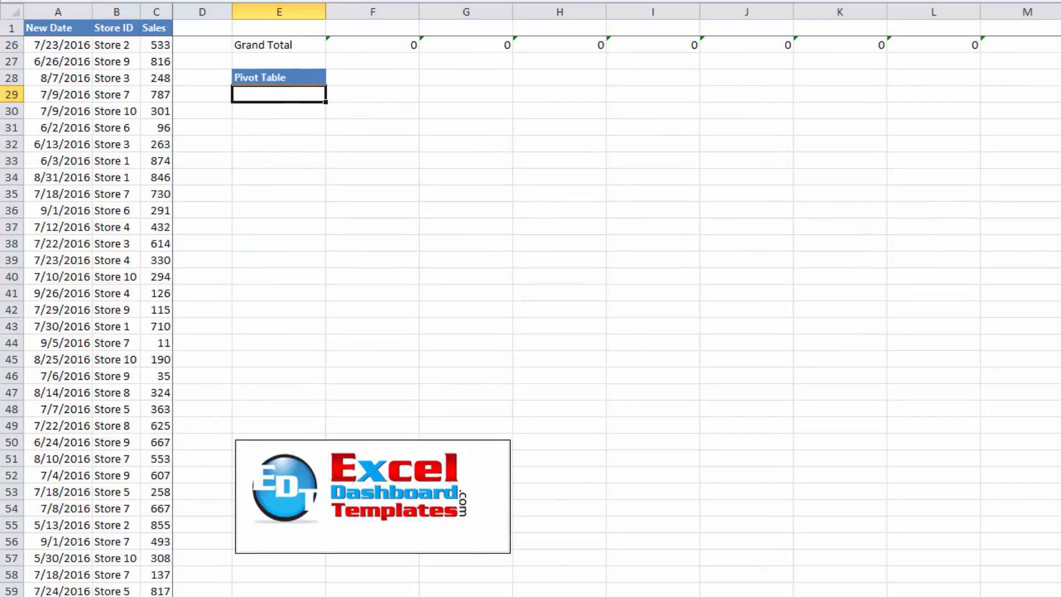
scroll(284, 299, "down", 1)
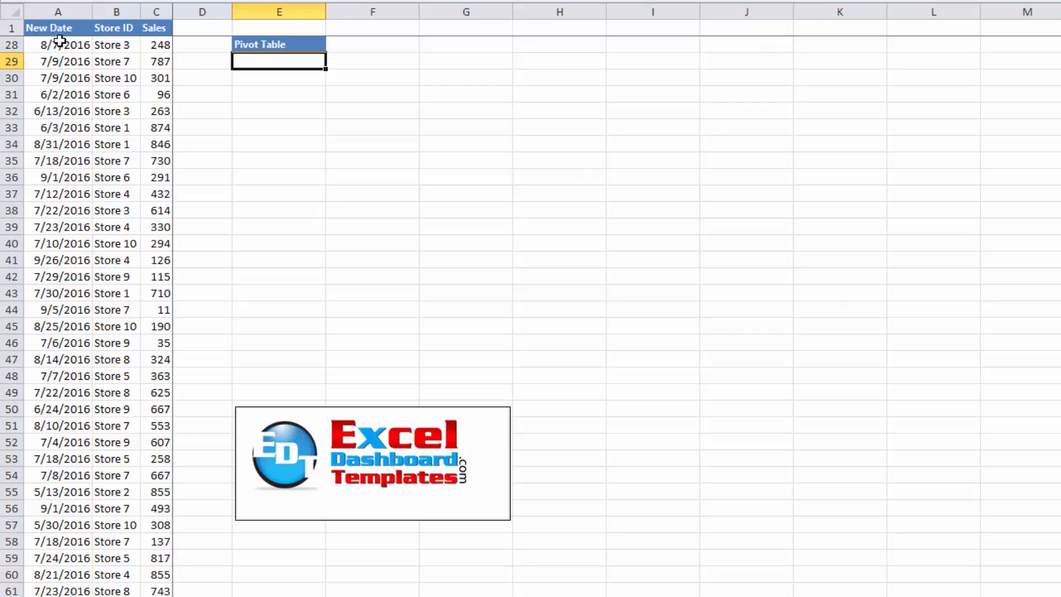
left_click(49, 26)
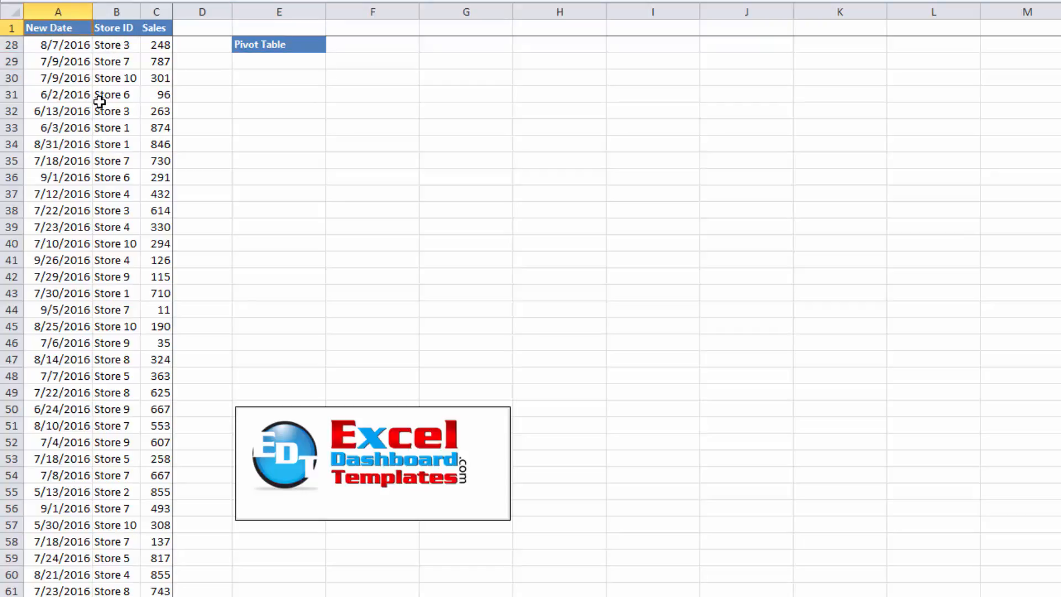
key("shift+Right")
key("shift+Right")
key("ctrl+shift+Down")
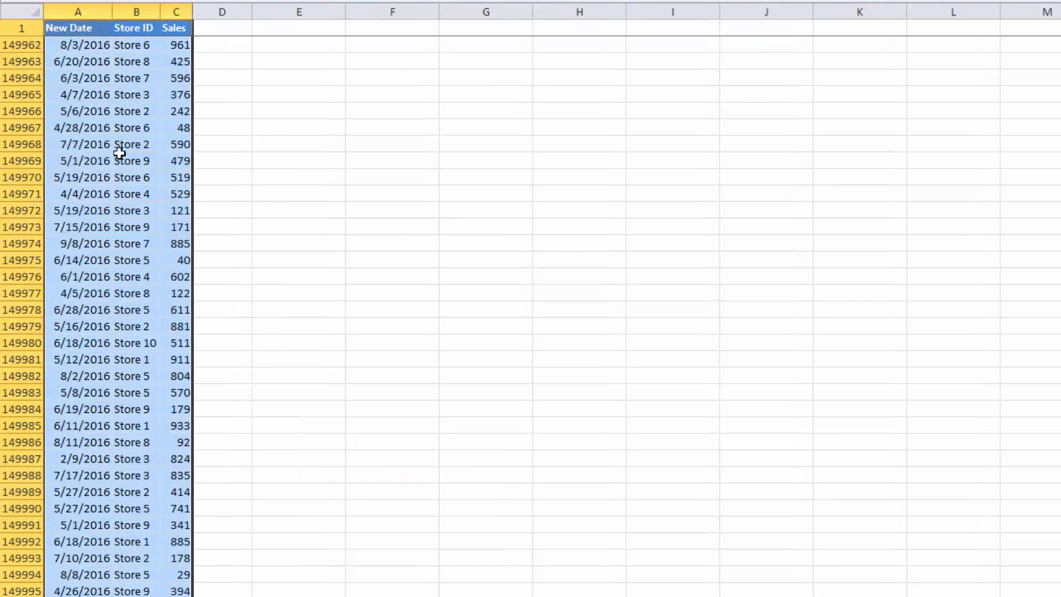
scroll(120, 153, "down", 7)
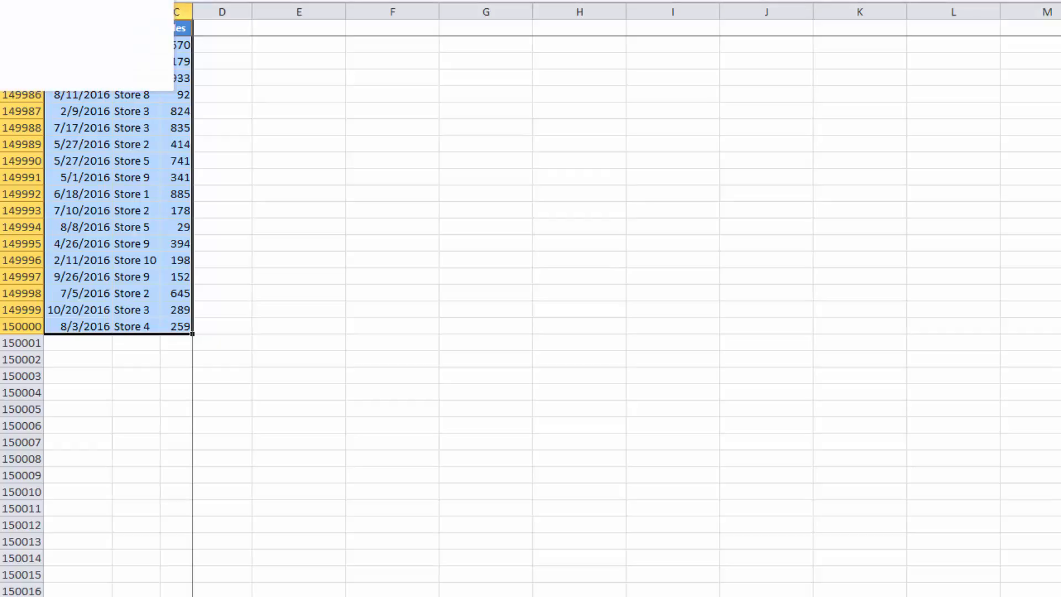
left_click(22, 1)
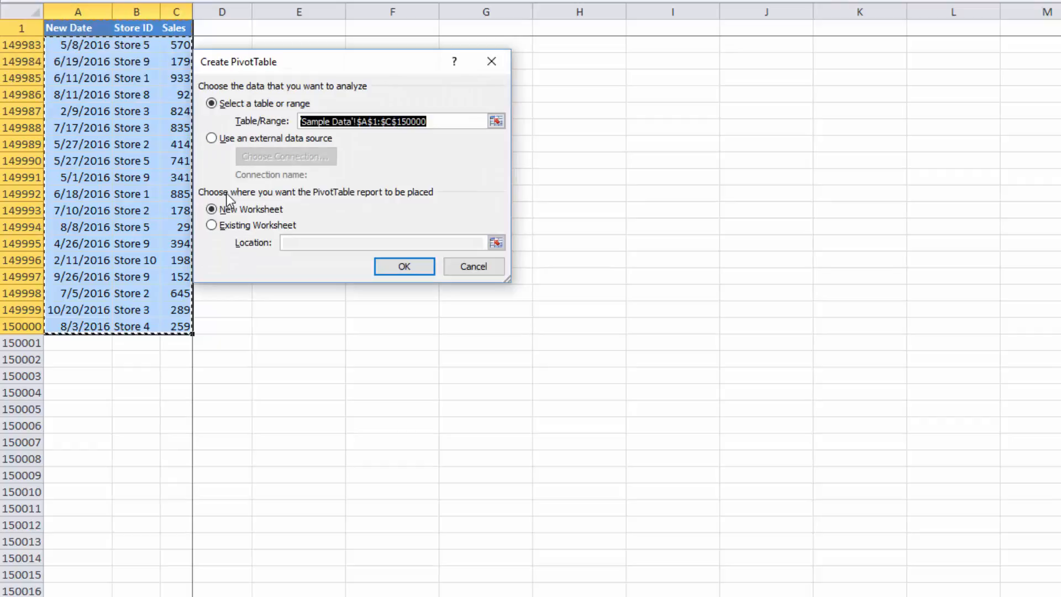
Place the new PivotTable on the existing worksheet at cell E31 below the Pivot Table heading
left_click(232, 225)
left_click(351, 334)
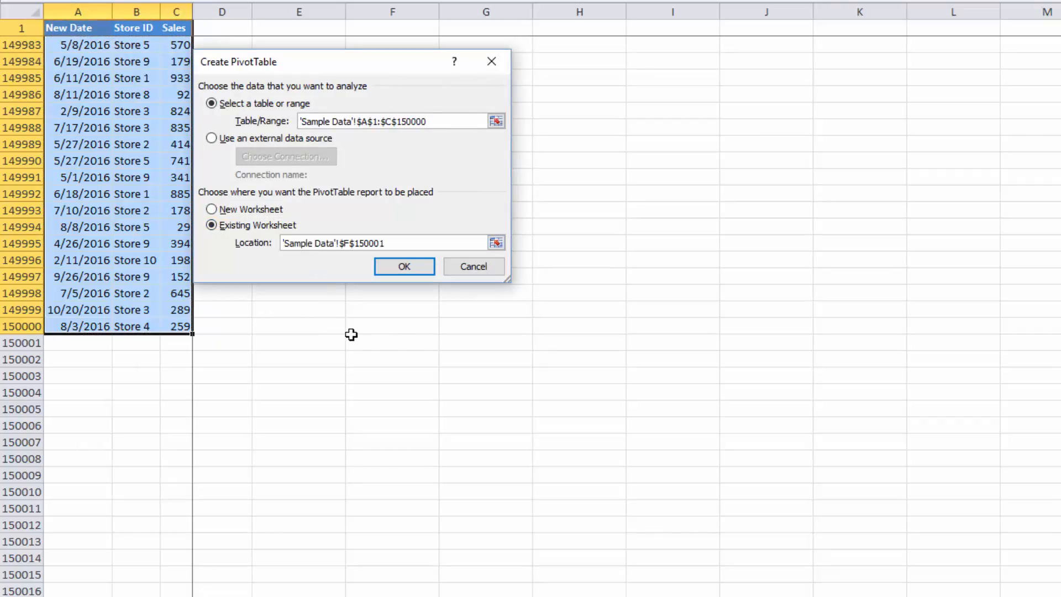
key("ctrl+Up")
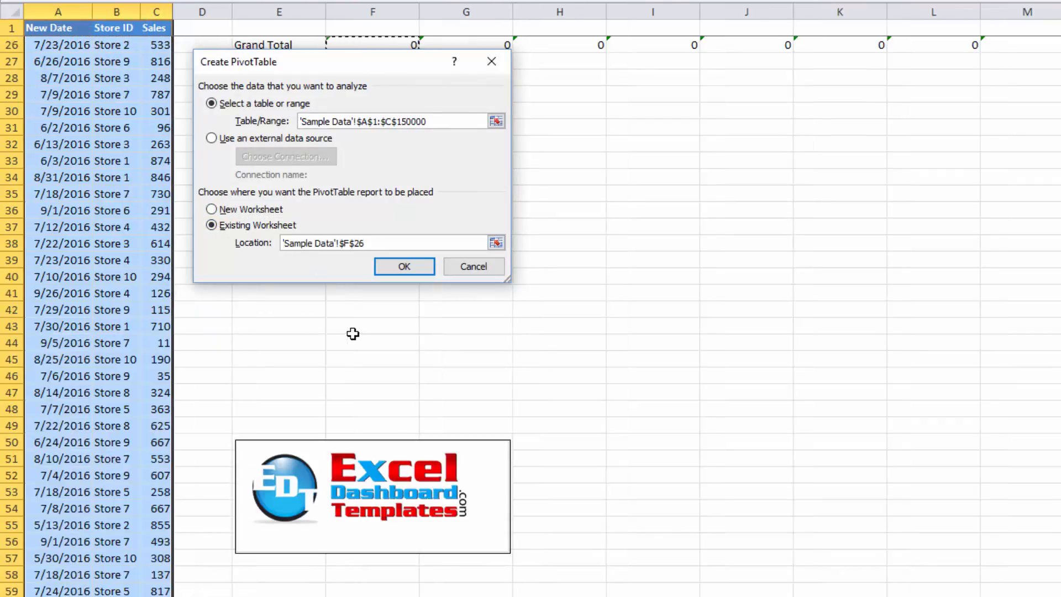
scroll(352, 334, "down", 2)
left_click_drag(314, 71, 585, 136)
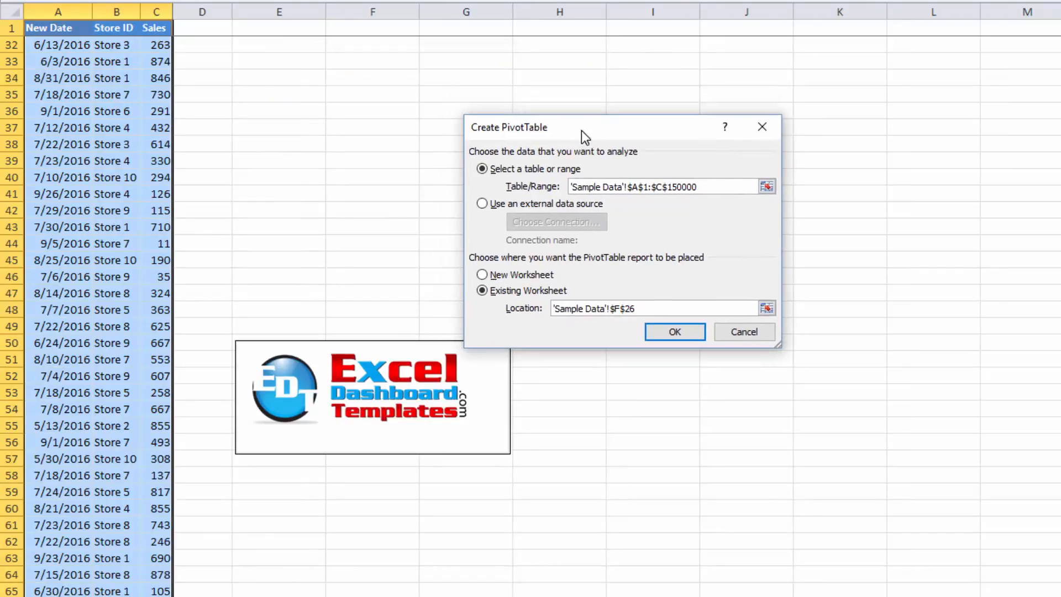
scroll(299, 110, "up", 2)
left_click(288, 102)
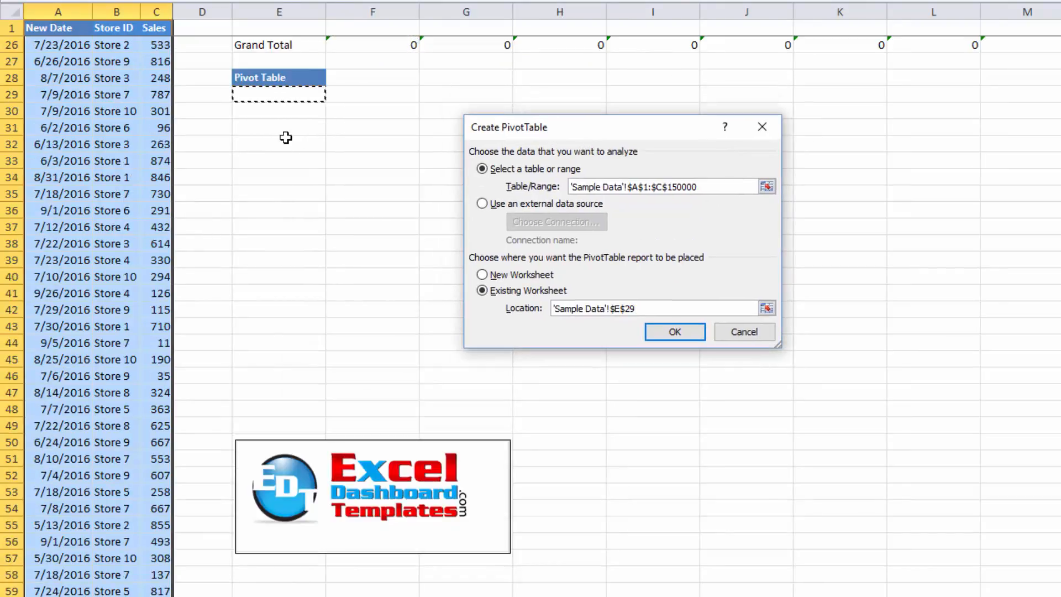
left_click(285, 129)
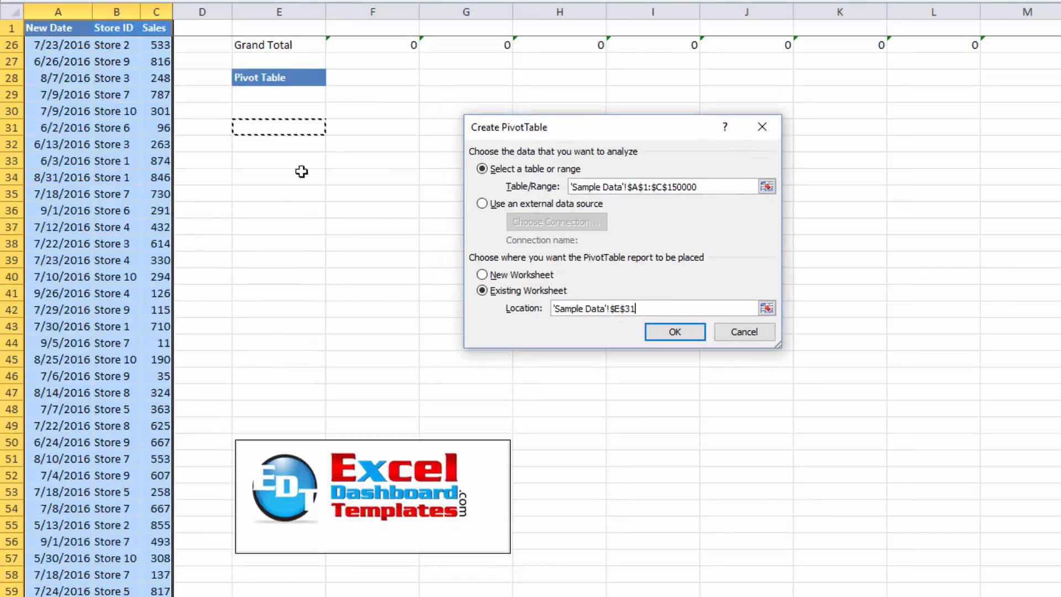
left_click(682, 327)
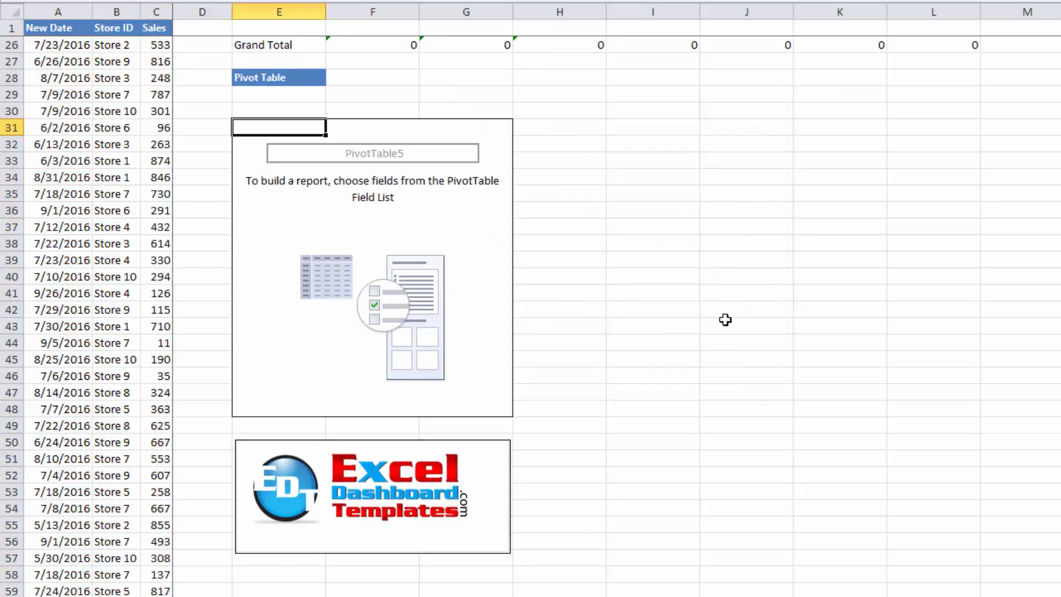
Build the PivotTable with New Date as column labels, Store ID as row labels and Sales summed as values
left_click_drag(1050, 71, 645, 42)
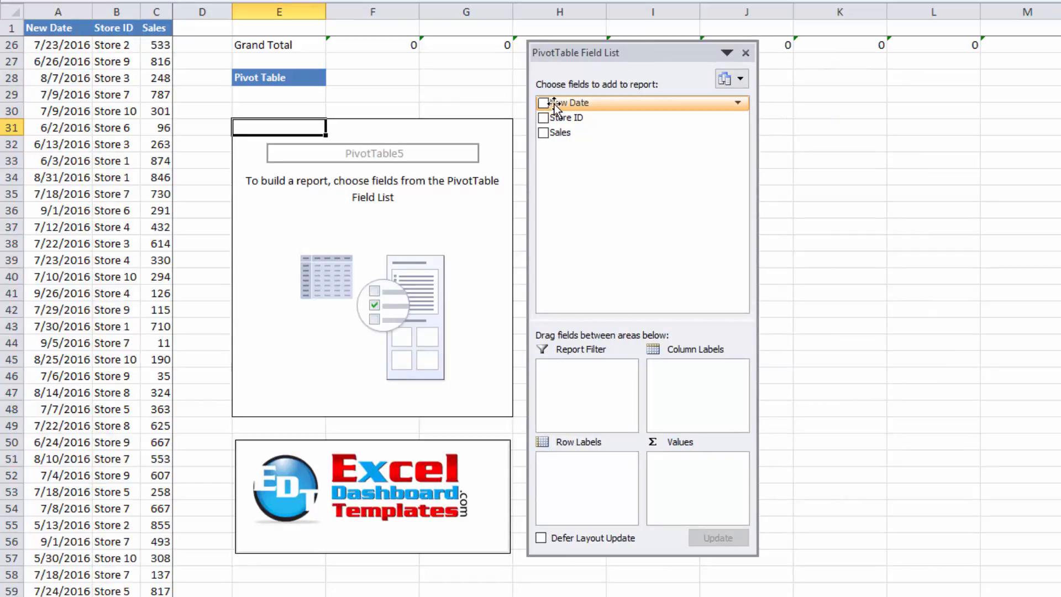
left_click_drag(555, 104, 683, 392)
left_click_drag(569, 117, 605, 486)
left_click_drag(555, 128, 685, 475)
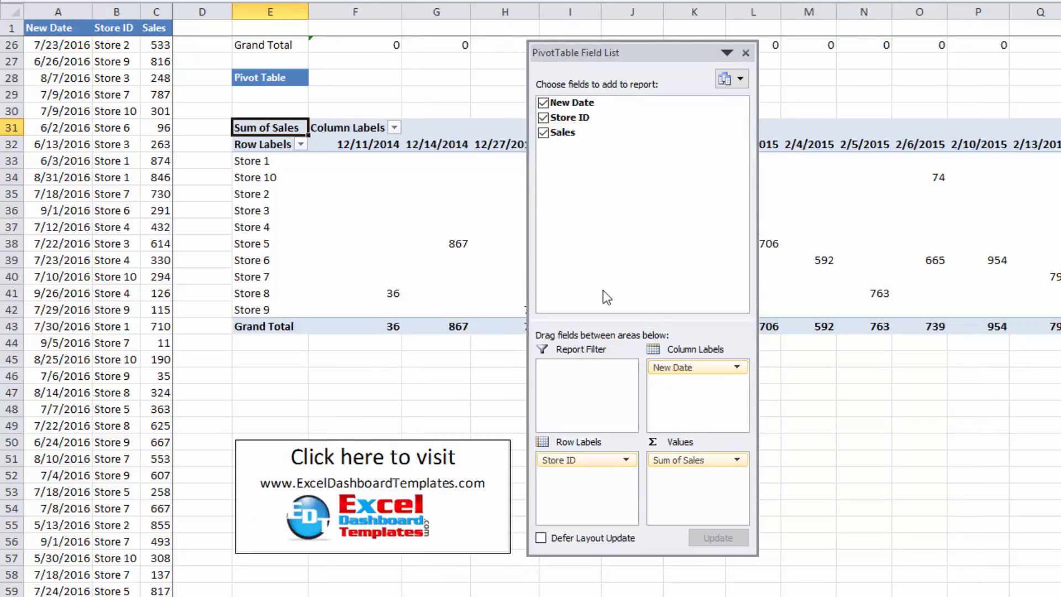
left_click(630, 409)
mouse_move(395, 158)
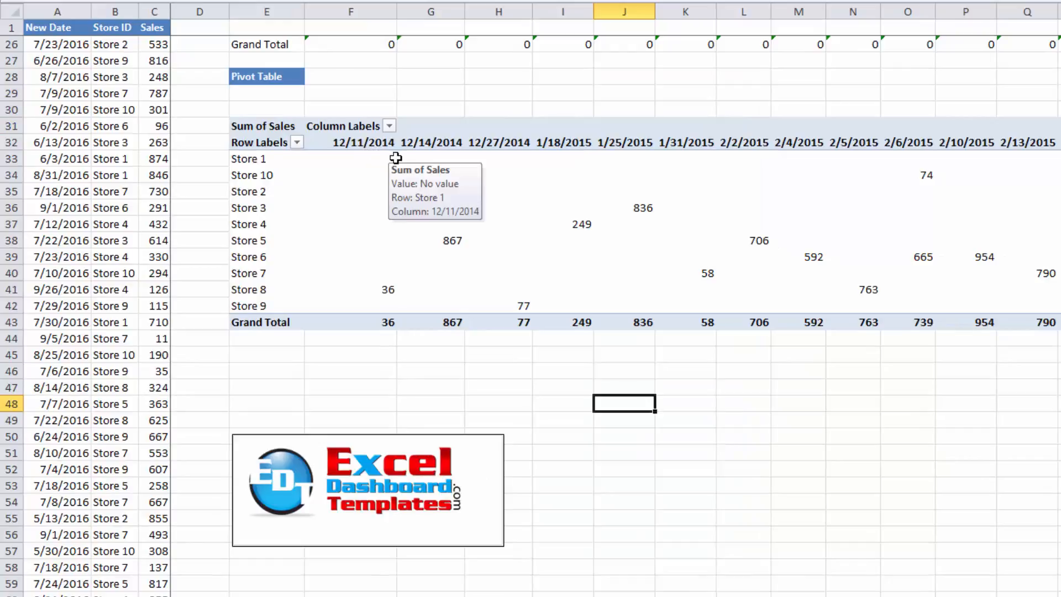
Examine the individual date column headers of the PivotTable
left_click(352, 141)
left_click(442, 141)
left_click(585, 141)
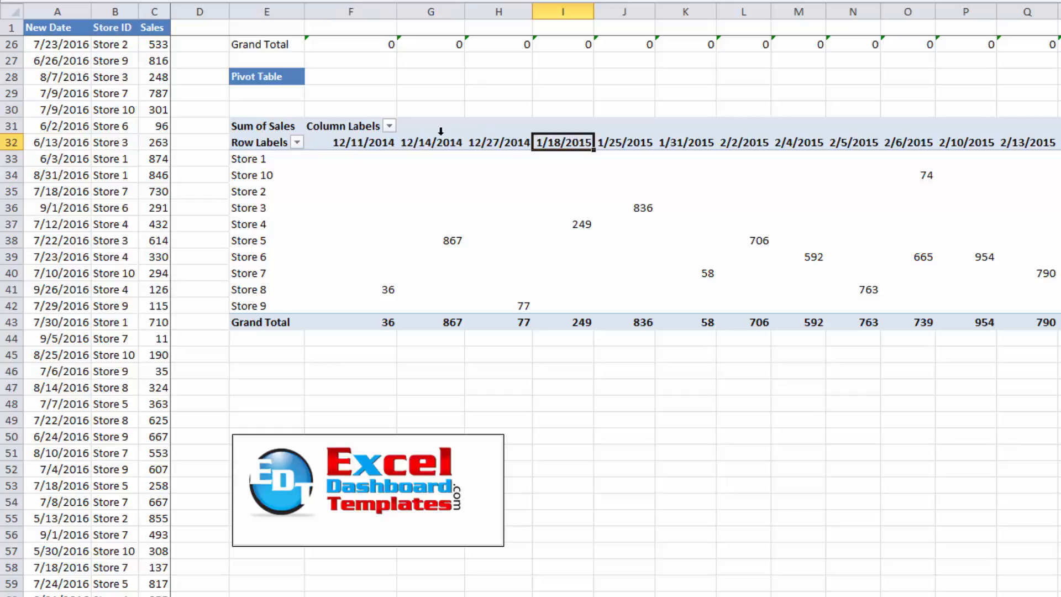
left_click(376, 143)
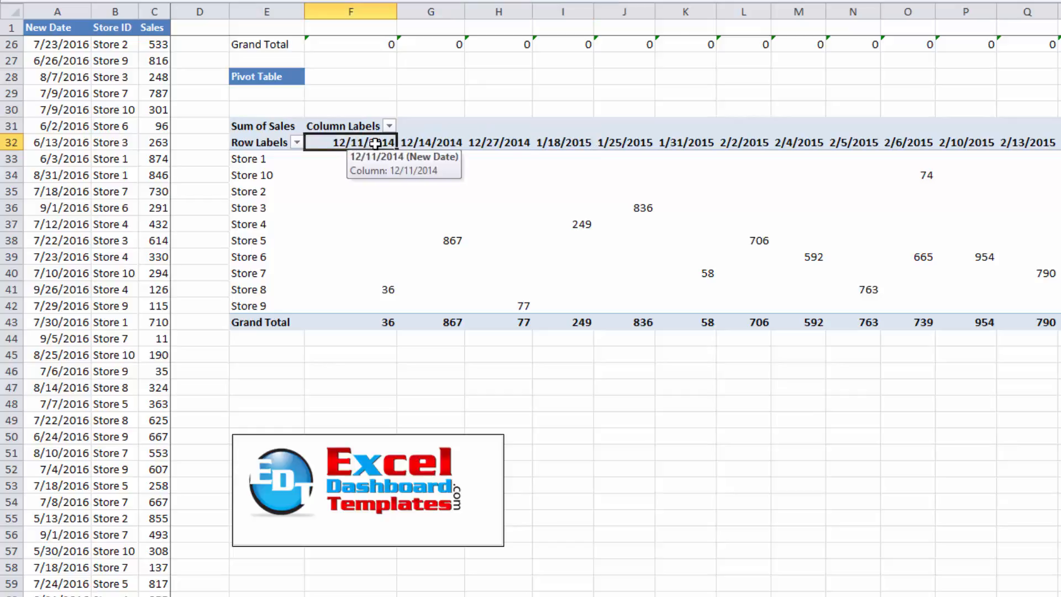
left_click_drag(366, 143, 481, 142)
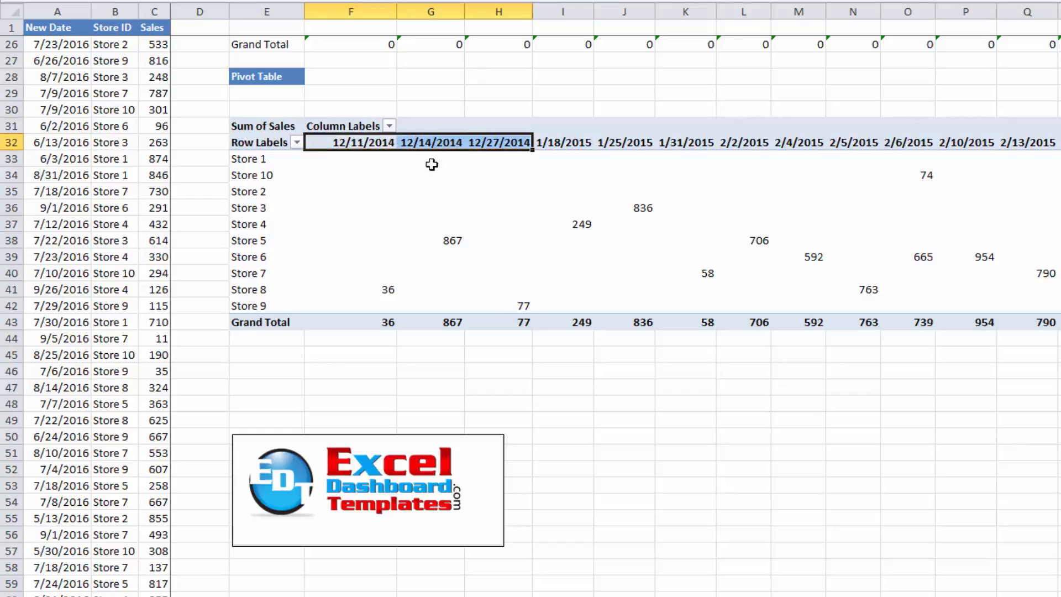
left_click(580, 372)
left_click(358, 135)
left_click(356, 144)
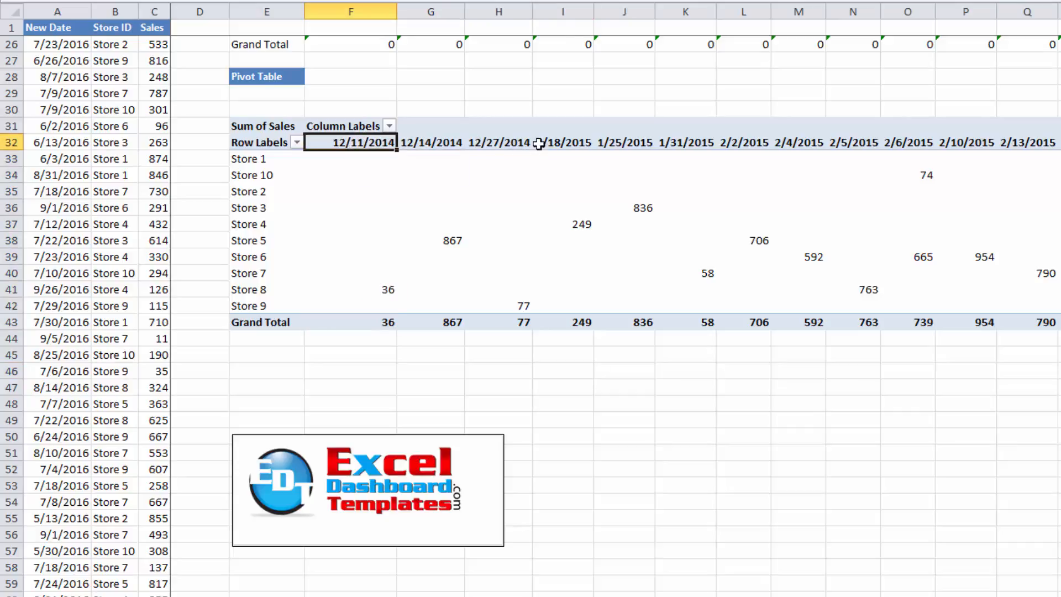
Group the PivotTable's date column labels by months, starting at 1/1/2016 and ending at 12/31/2016
right_click(372, 146)
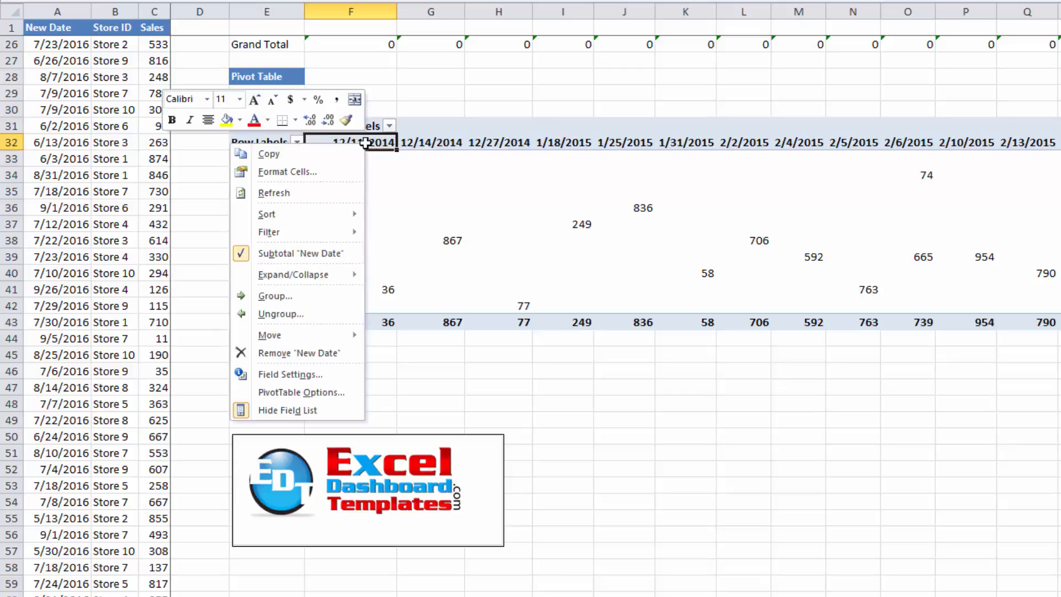
left_click(297, 303)
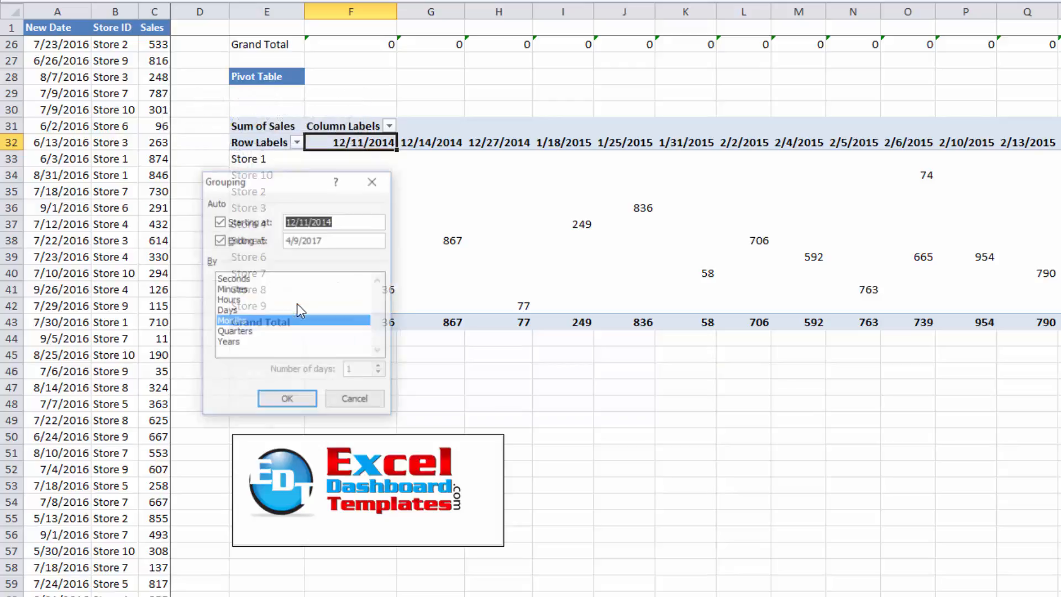
left_click_drag(270, 178, 534, 133)
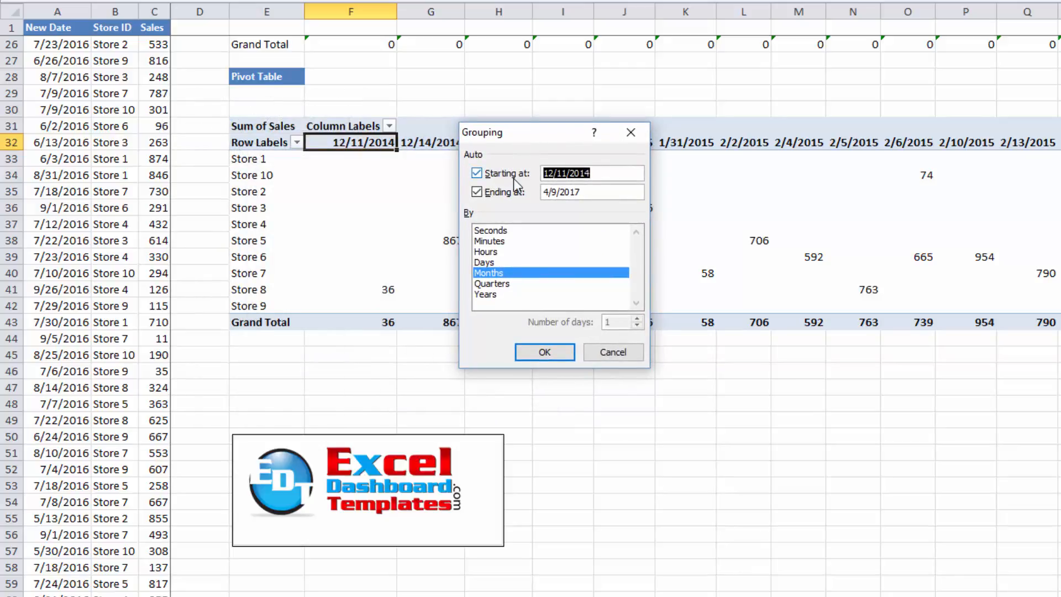
left_click(604, 175)
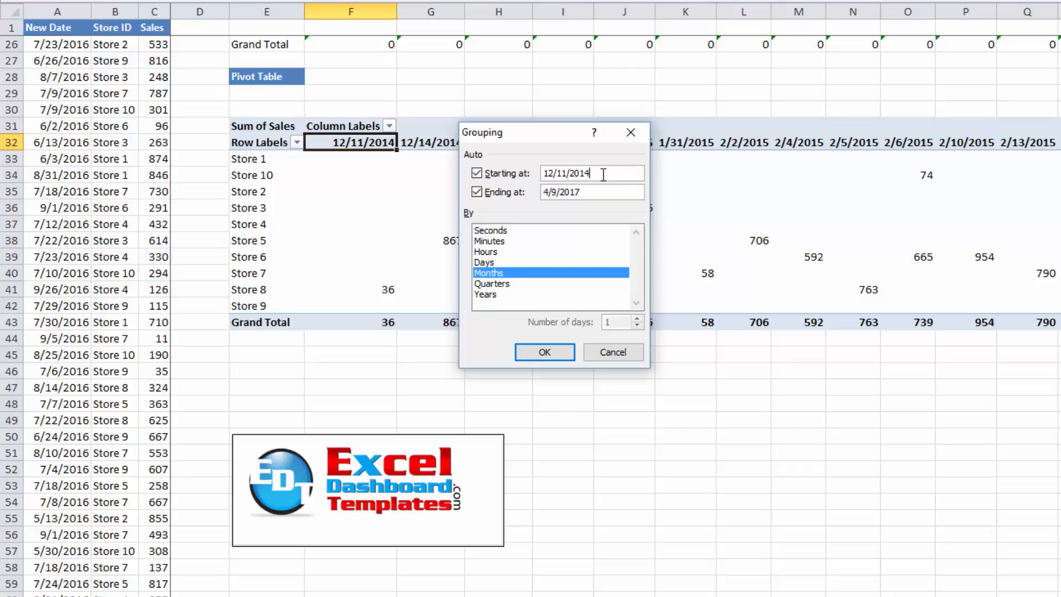
left_click_drag(604, 174, 496, 167)
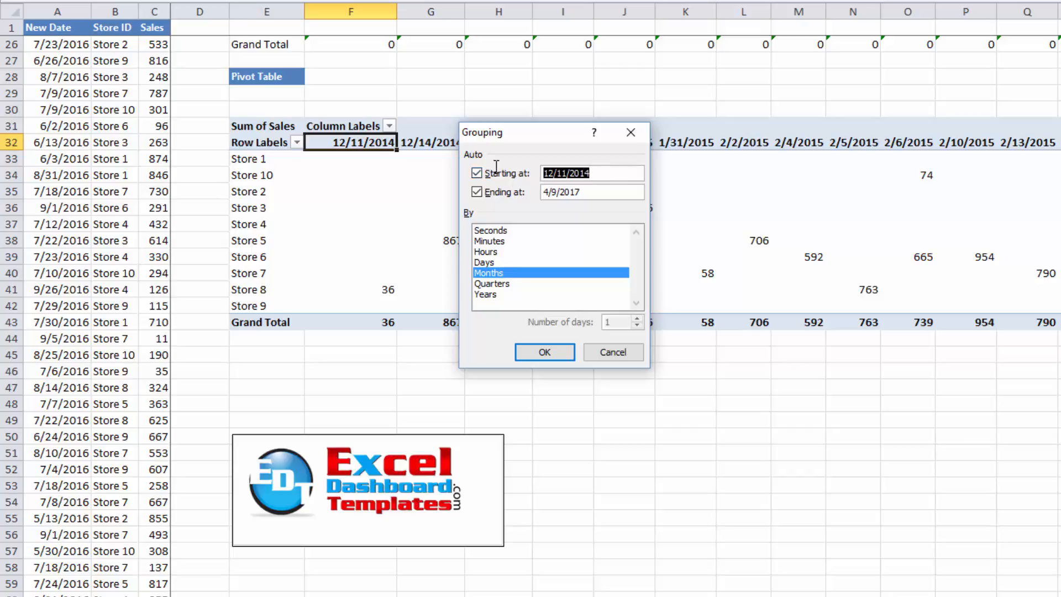
type("1/1/")
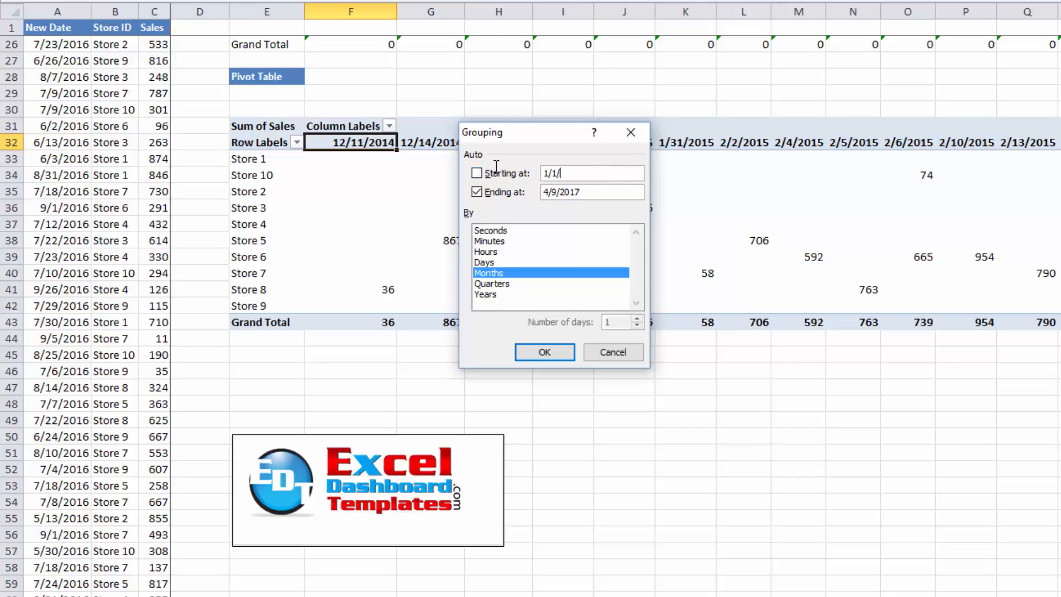
double_click(578, 188)
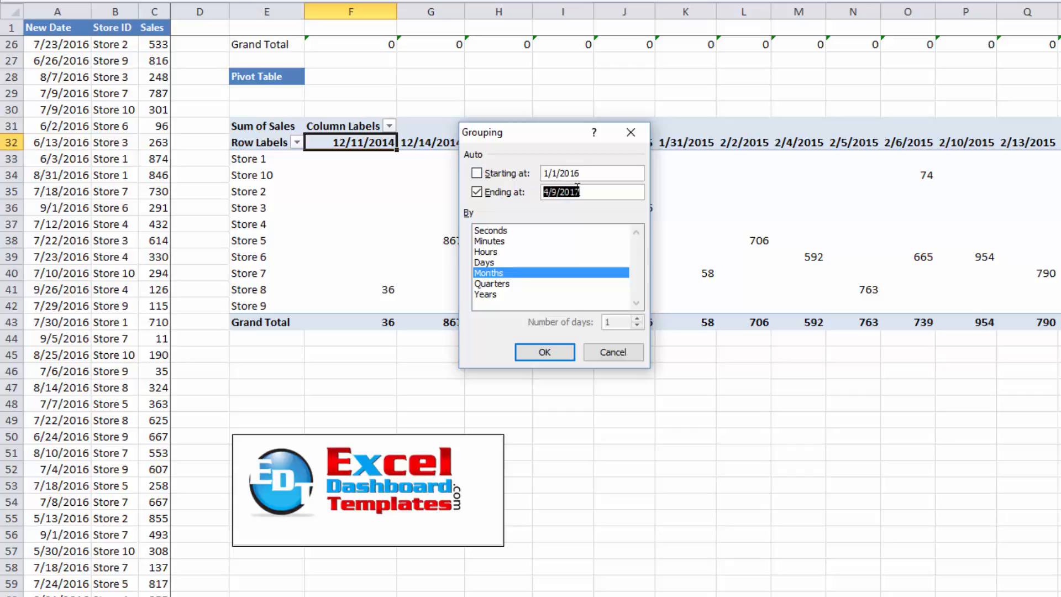
key("BackSpace")
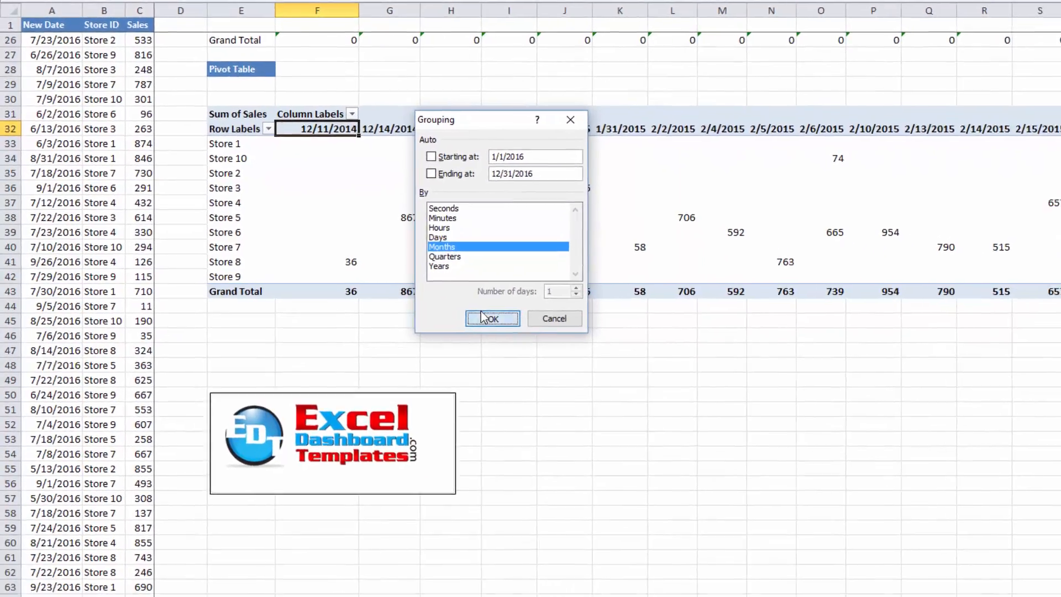
left_click(545, 352)
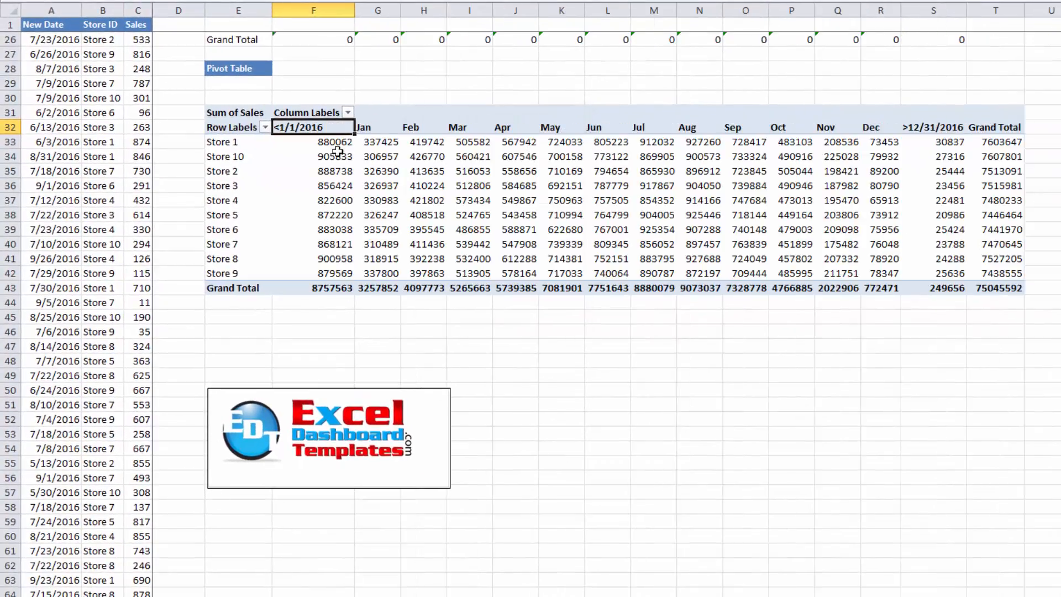
Select the out-of-range columns before 1/1/2016 and after 12/31/2016 to examine their values
left_click_drag(326, 128, 339, 284)
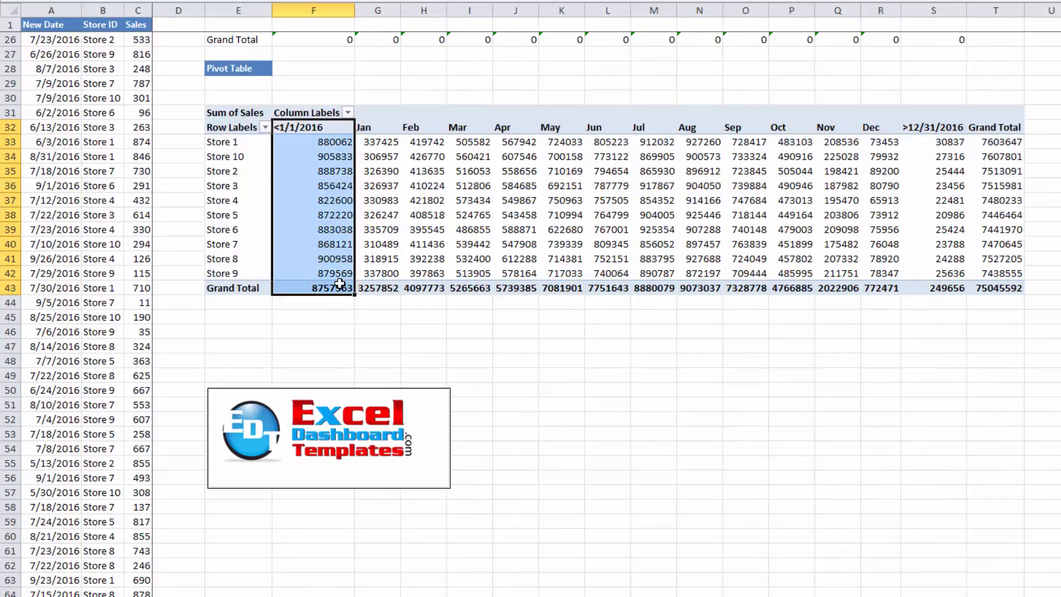
left_click_drag(920, 131, 917, 283)
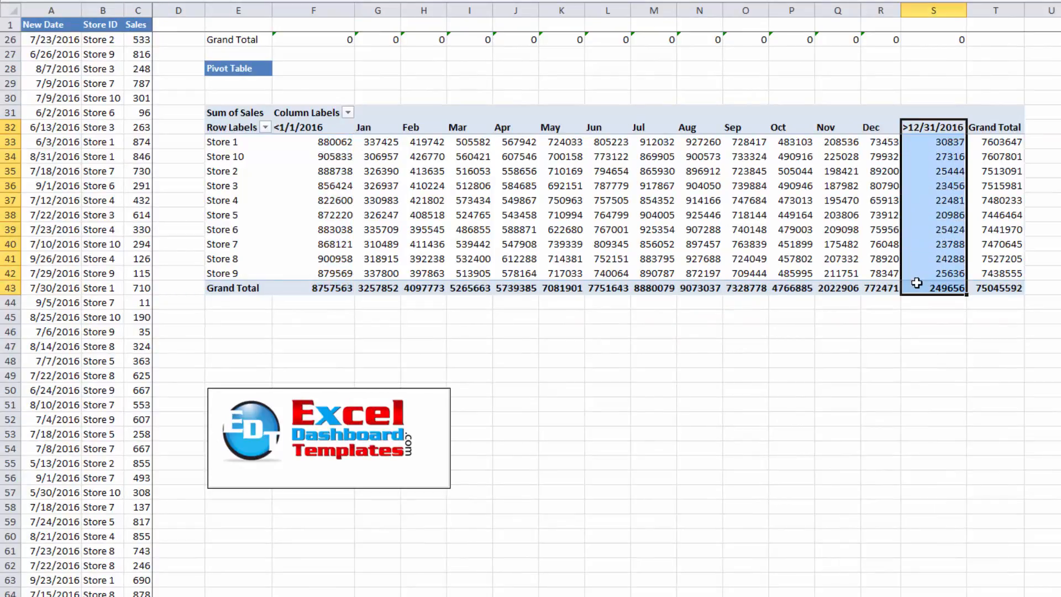
left_click(441, 185)
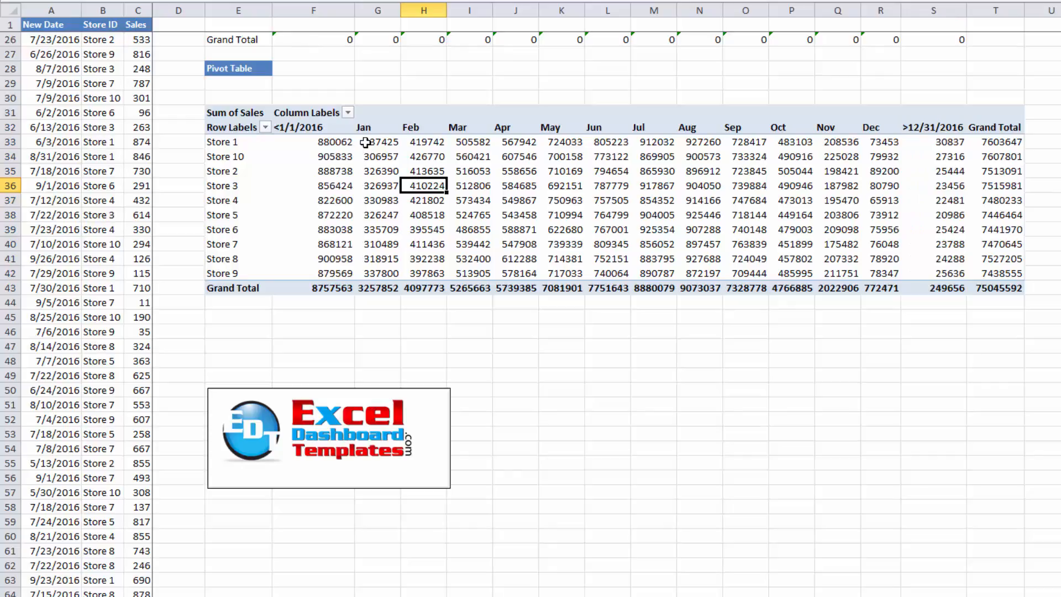
Filter the column labels to exclude the <1/1/2016 and >12/31/2016 groups
left_click(346, 113)
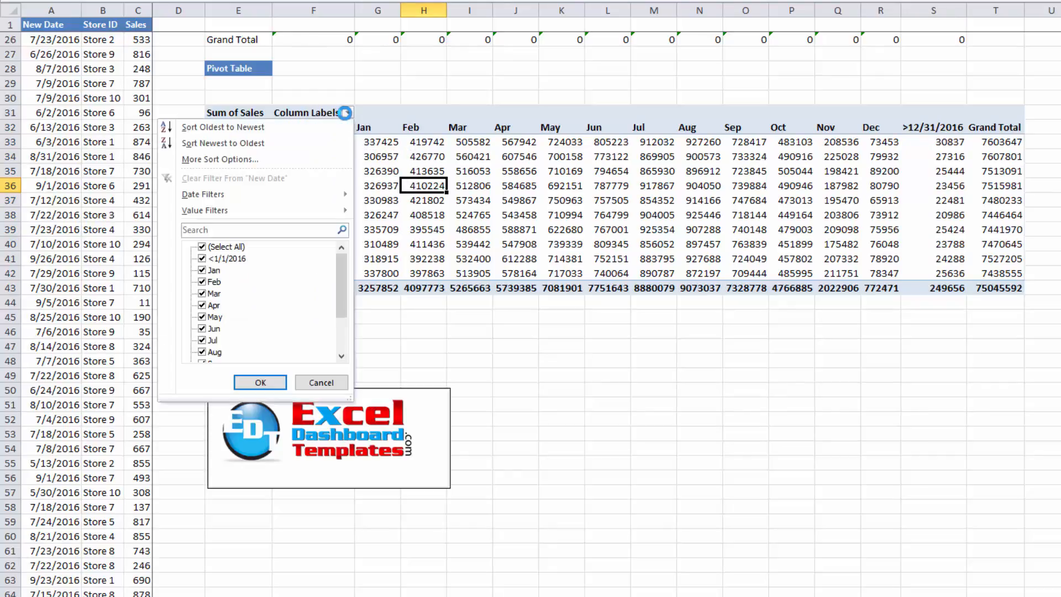
left_click(214, 258)
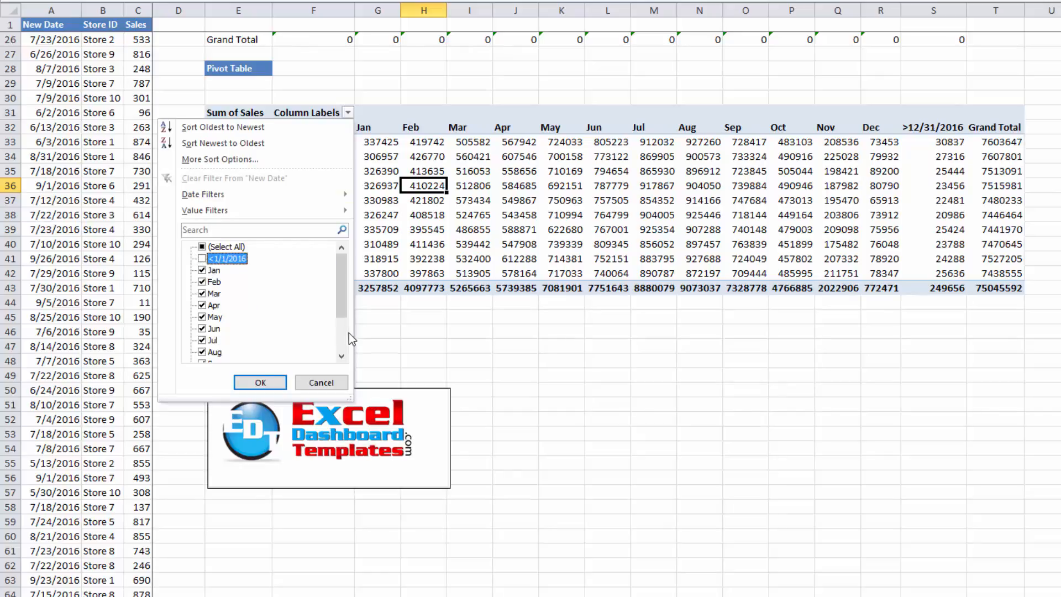
scroll(342, 344, "down", 2)
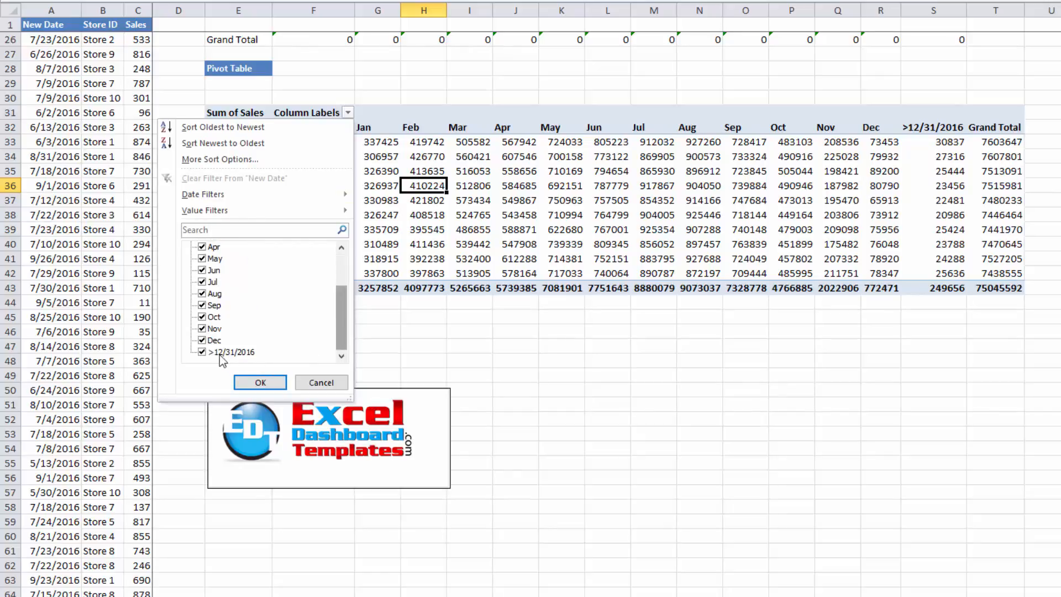
left_click(203, 352)
left_click(260, 382)
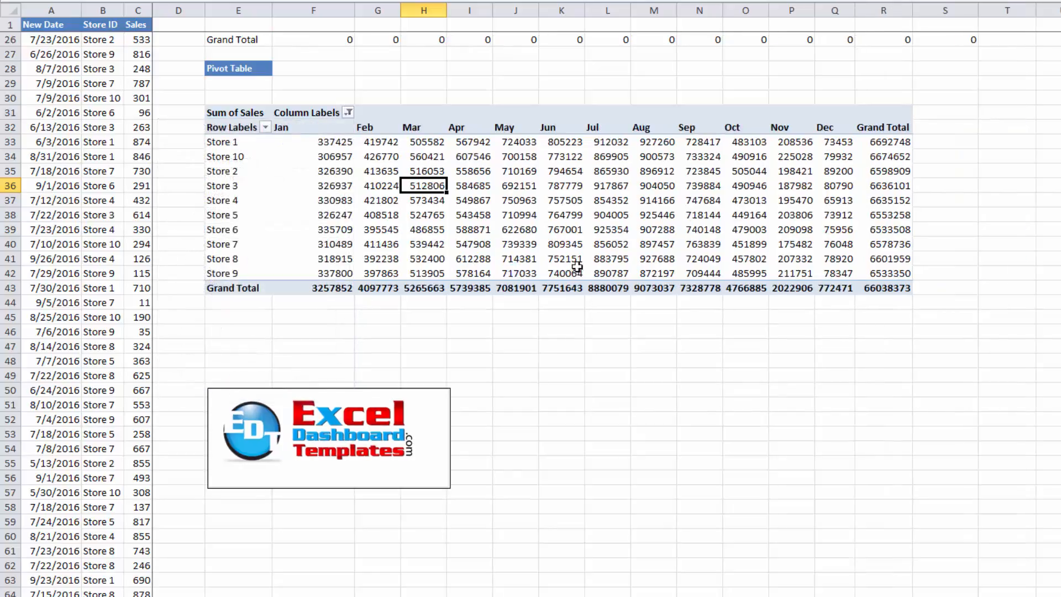
Examine the filtered PivotTable's monthly store values and grand total
left_click(880, 289)
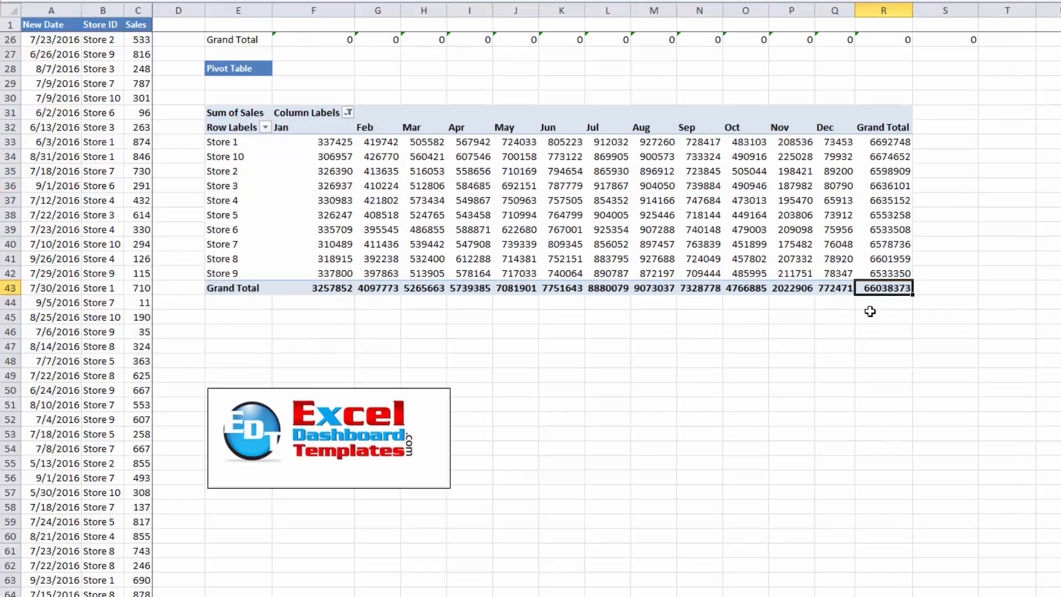
left_click(839, 305)
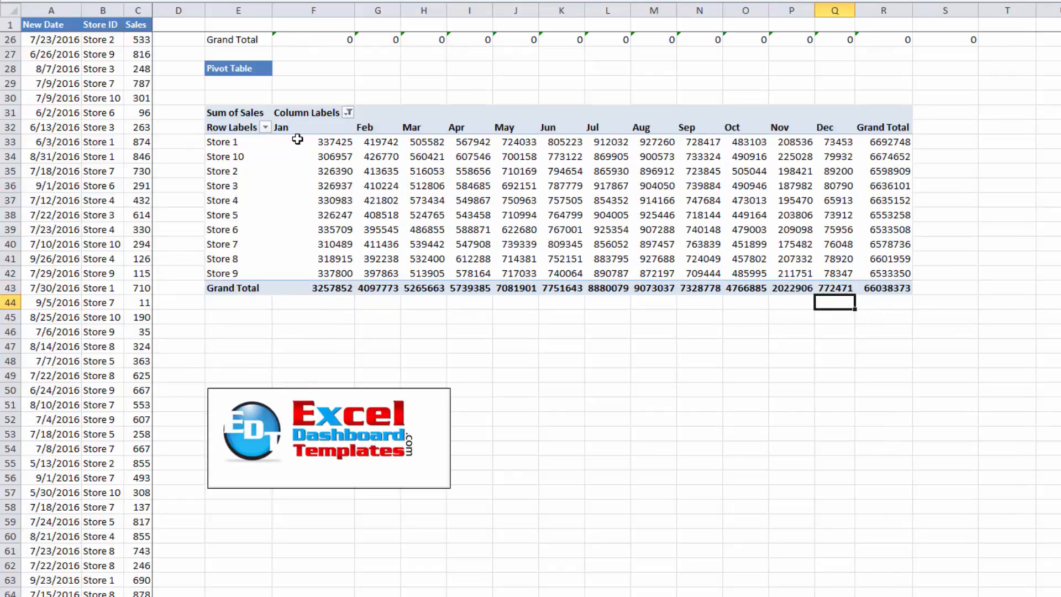
left_click(298, 140)
left_click_drag(439, 158, 839, 268)
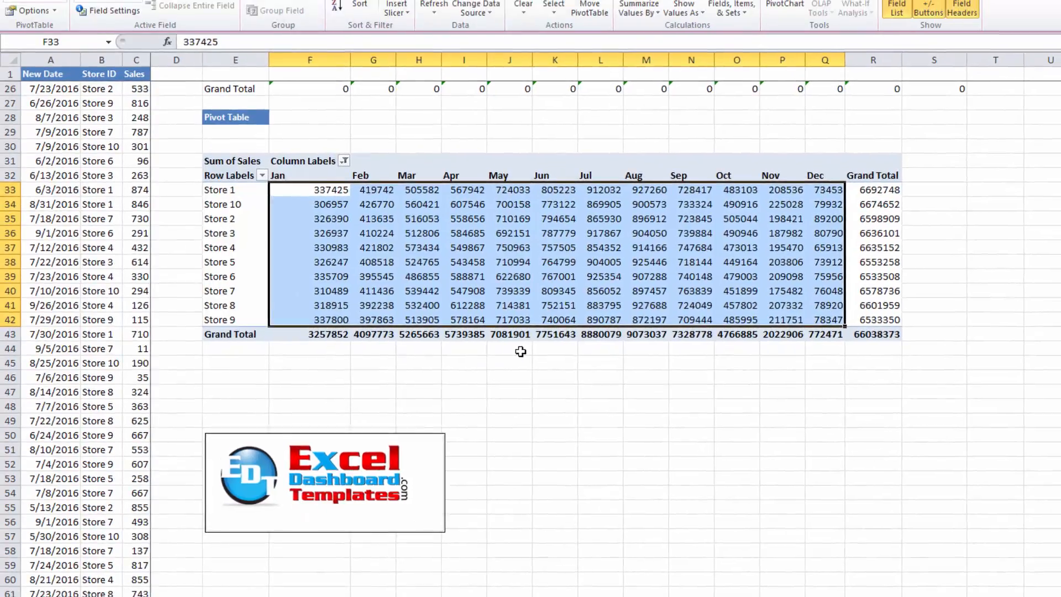
left_click(529, 304)
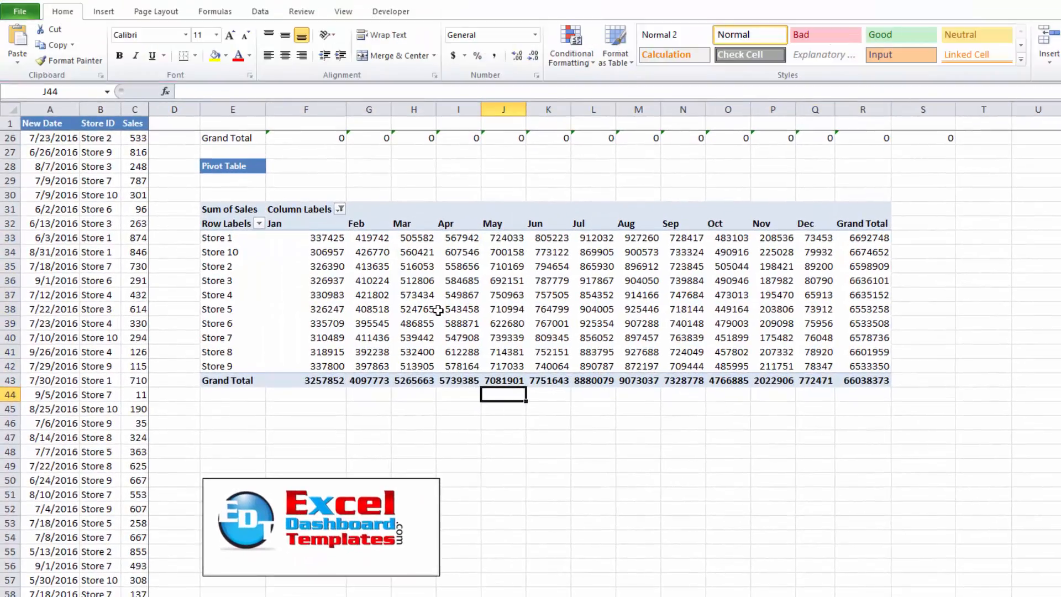
Ungroup the month-grouped date column labels of the PivotTable
left_click(315, 264)
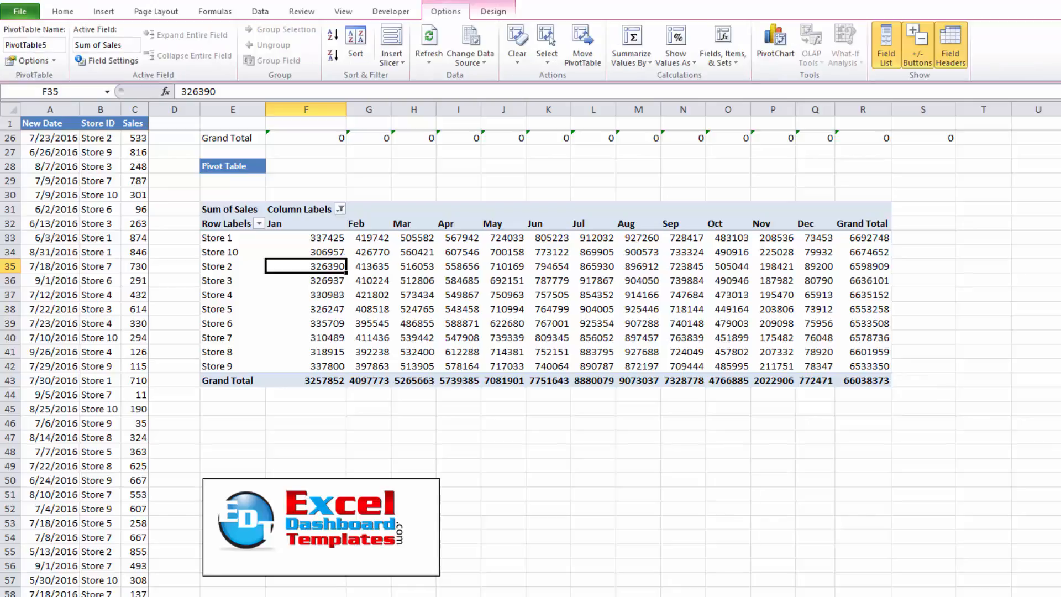
left_click(277, 224)
right_click(278, 225)
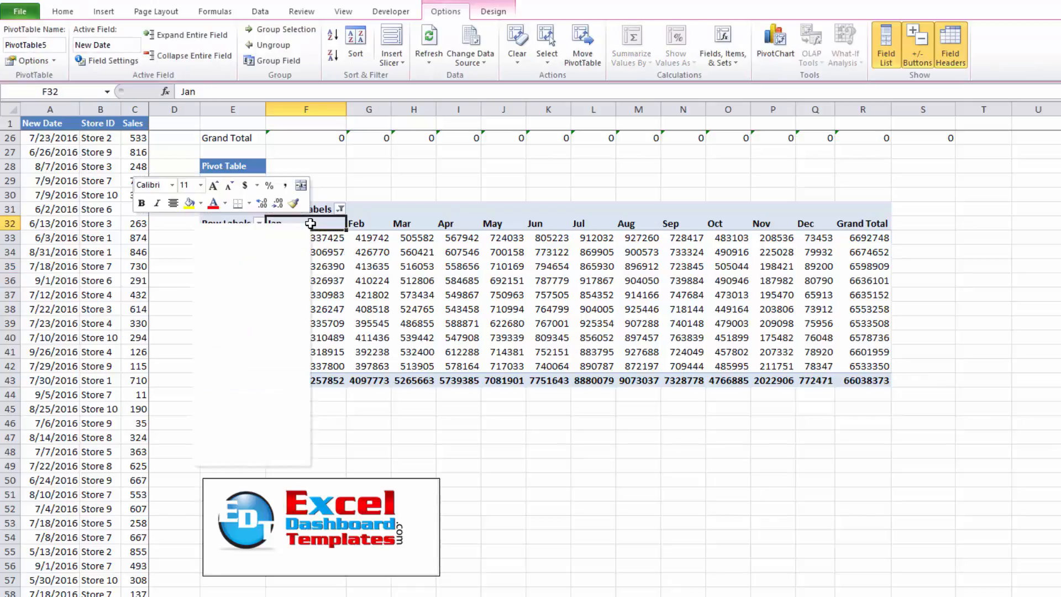
left_click(236, 372)
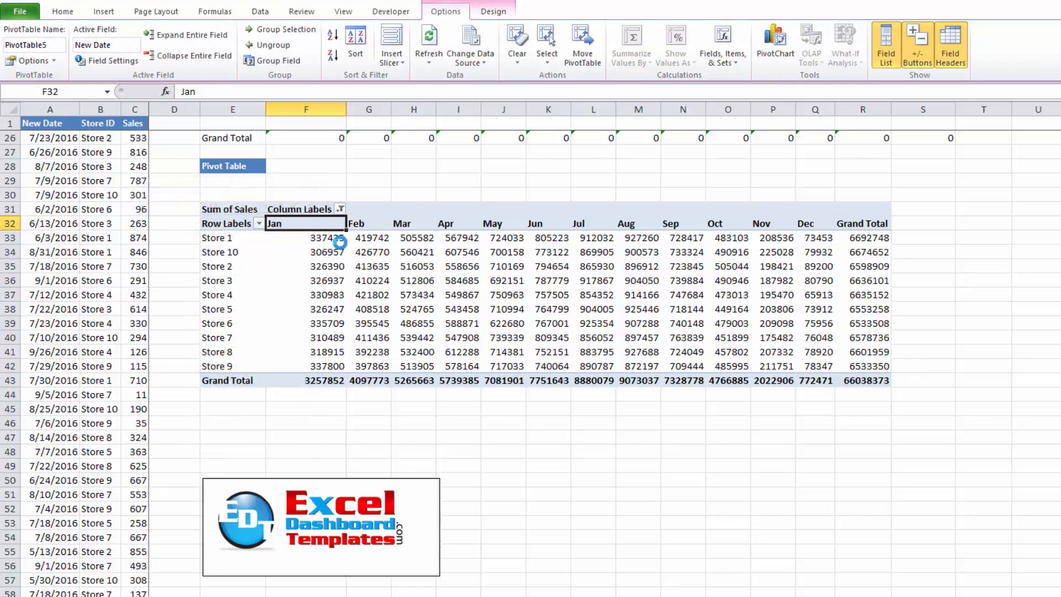
Group the PivotTable's date column labels by both Months and Years
right_click(304, 224)
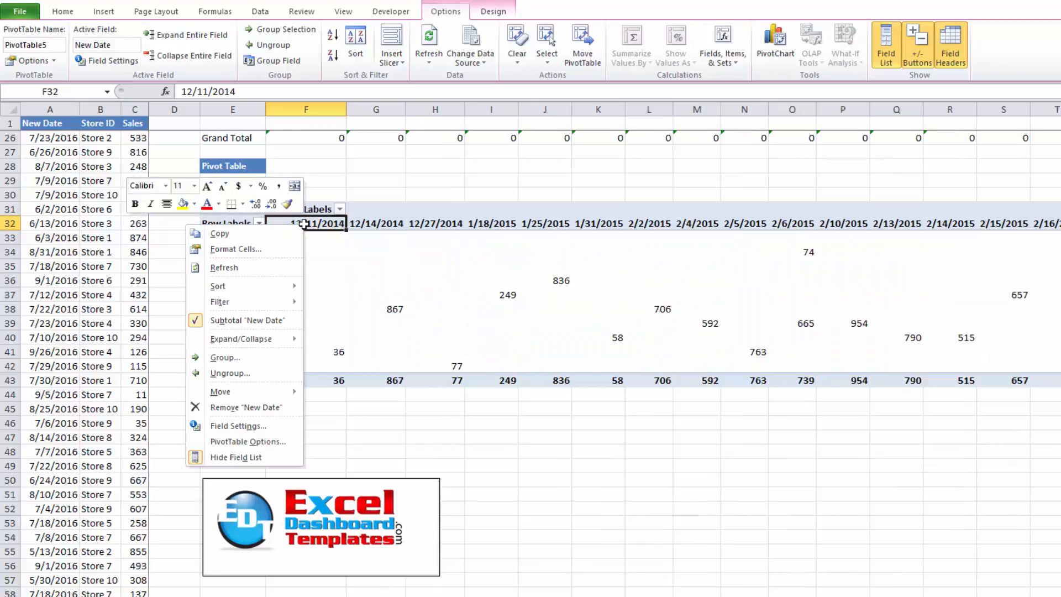
left_click(264, 357)
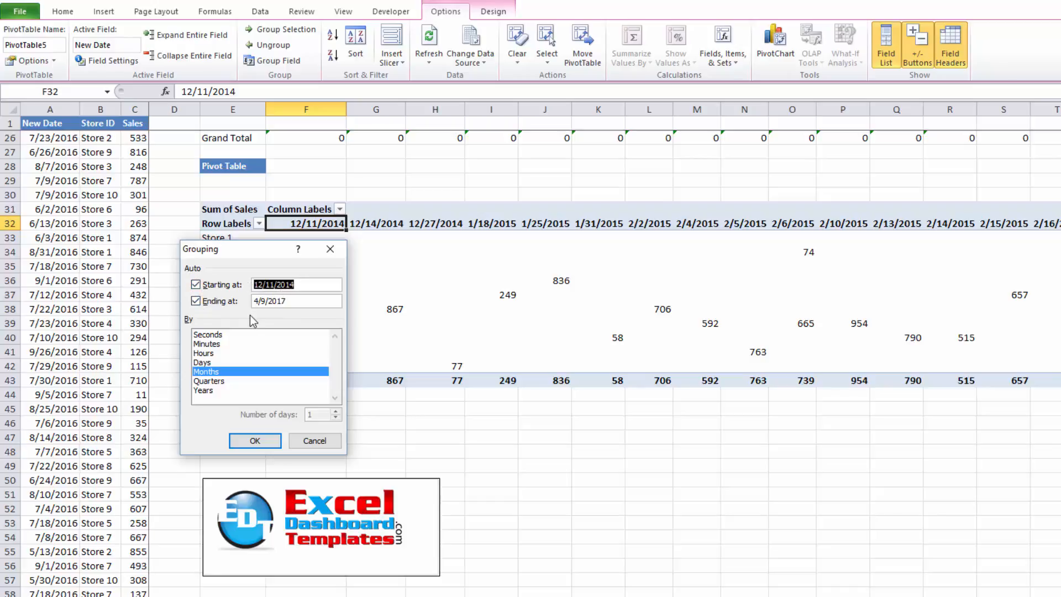
left_click(218, 393)
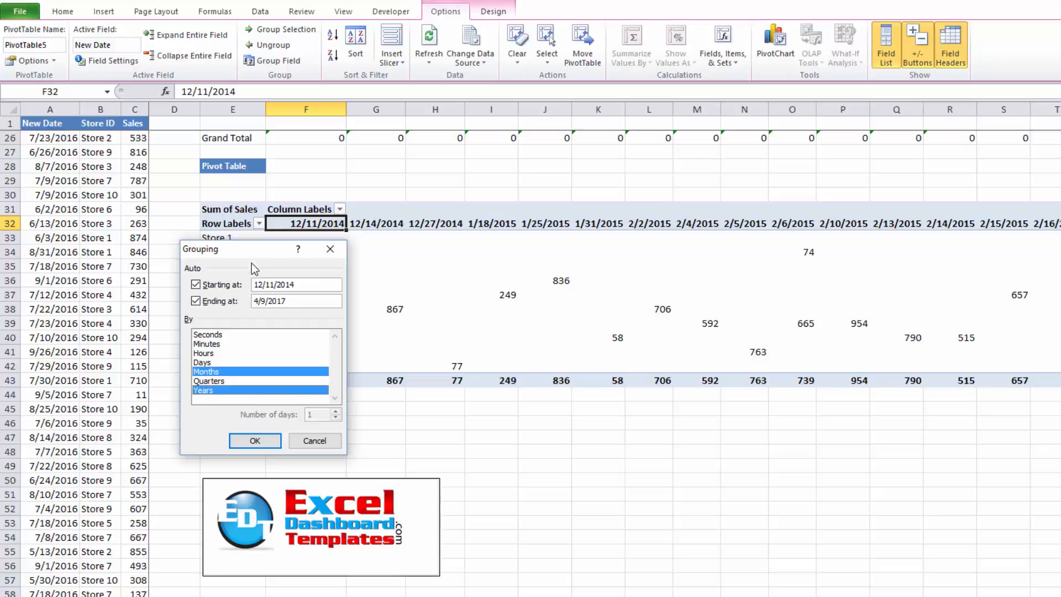
left_click_drag(251, 249, 350, 214)
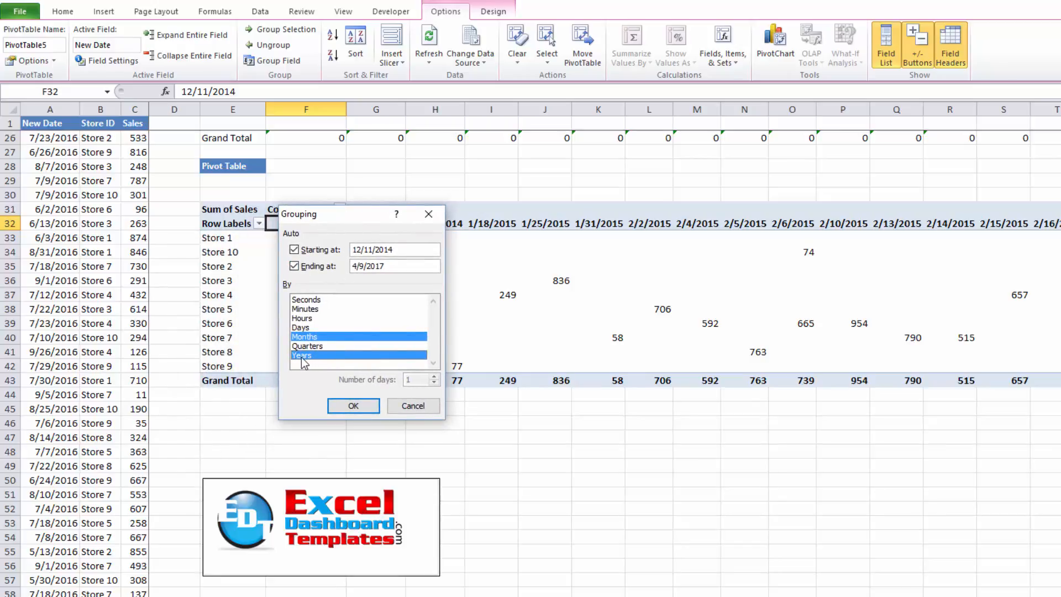
left_click(349, 406)
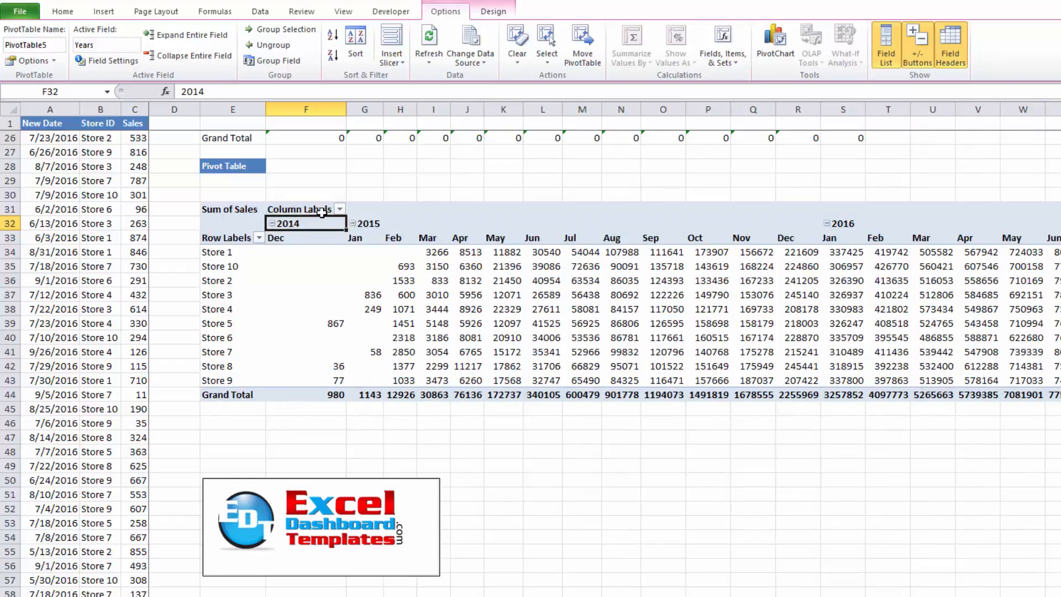
Examine the 2014, 2015 and 2016 year headings of the regrouped PivotTable
left_click(314, 238)
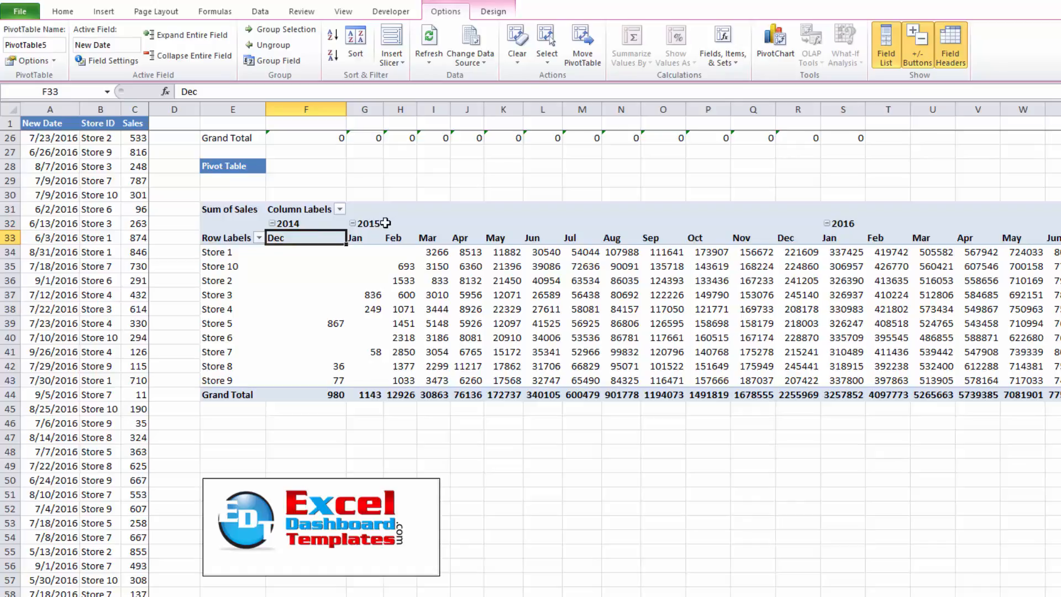
left_click(369, 226)
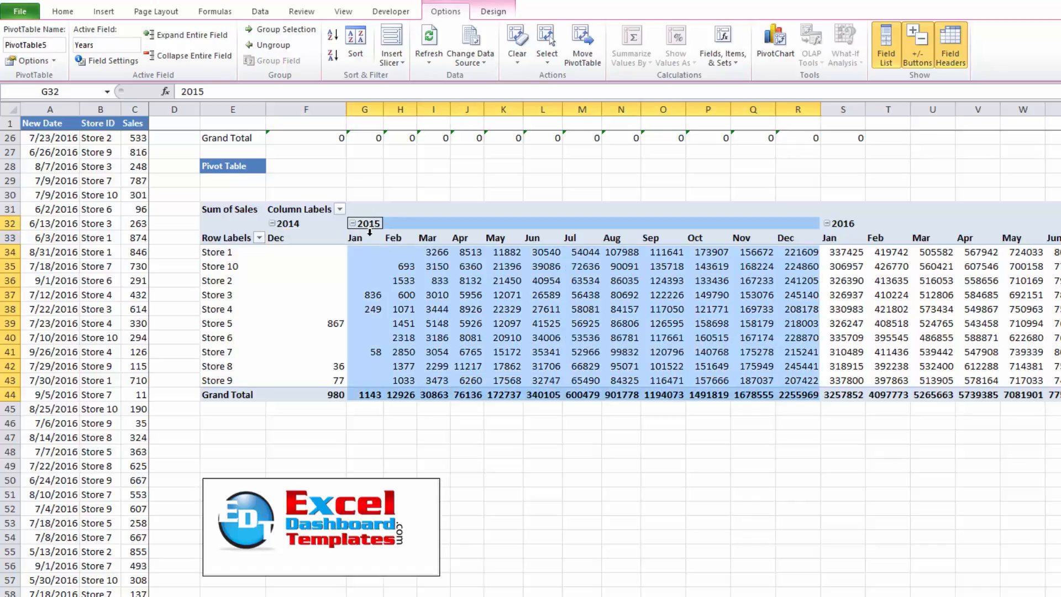
left_click(839, 227)
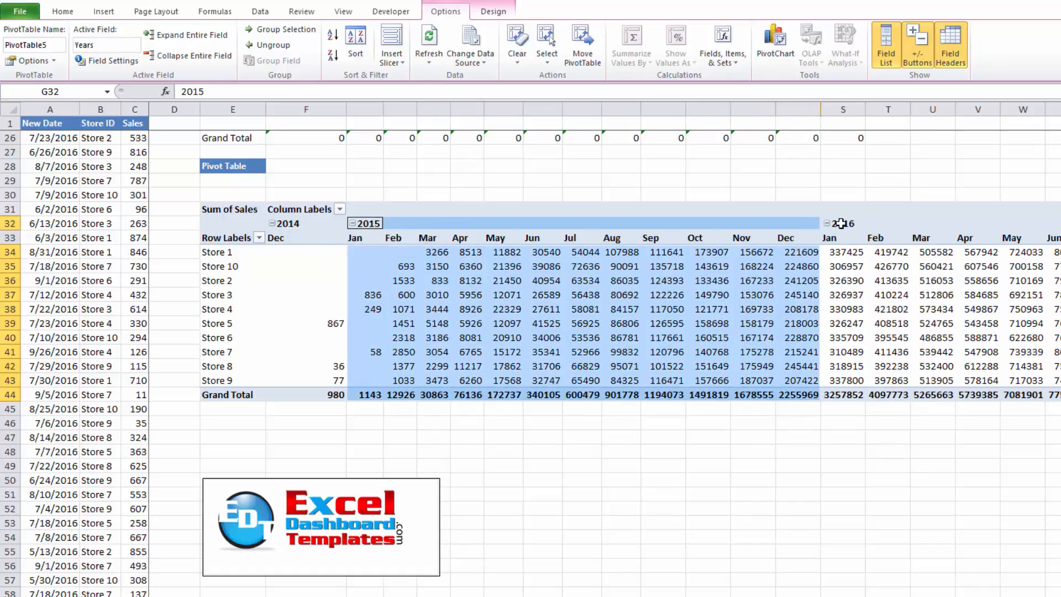
Filter the Years column labels to show only 2016
left_click(340, 210)
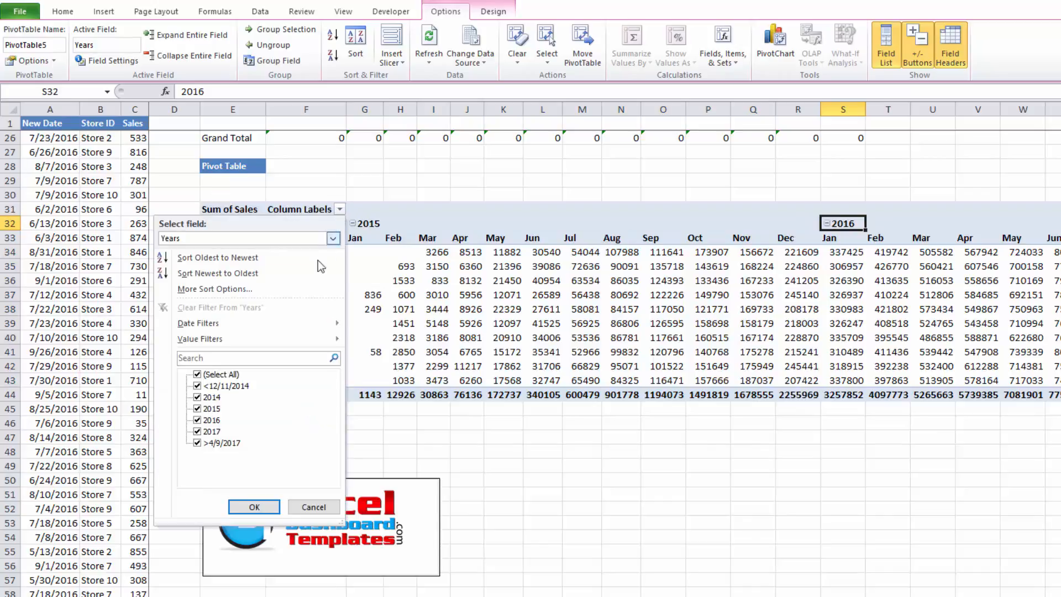
left_click(197, 374)
left_click(197, 420)
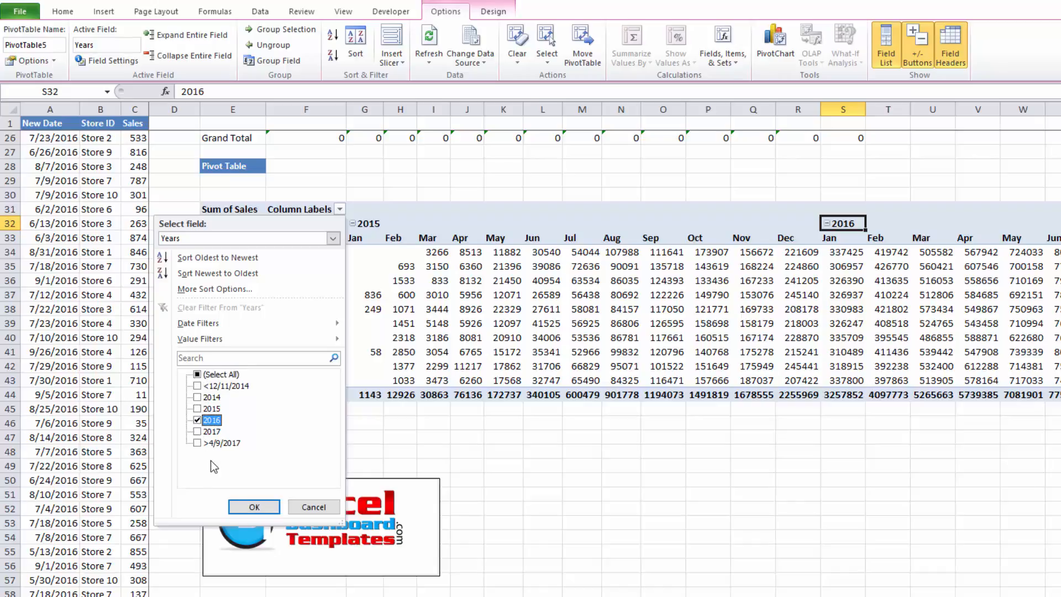
left_click(254, 507)
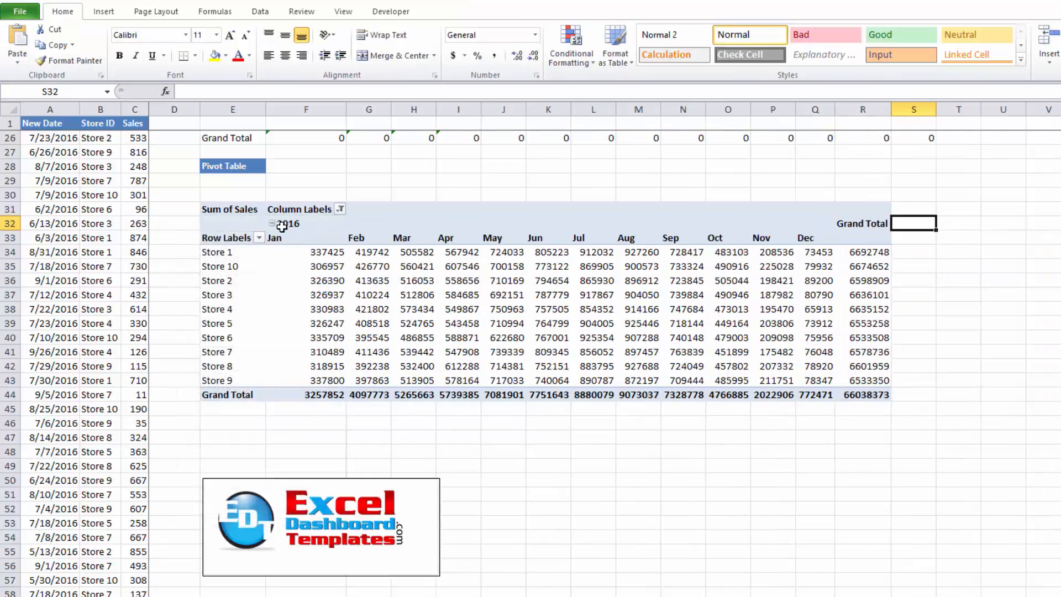
left_click(282, 224)
left_click(335, 409)
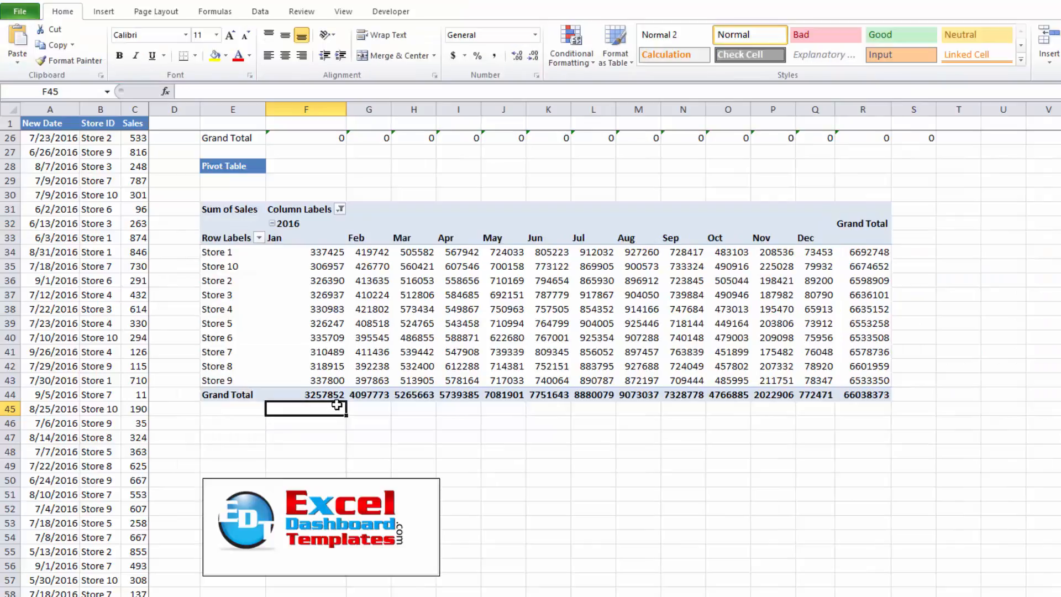
Open the PivotTable field list and review the Years and New Date fields placed in the column labels area
left_click(399, 297)
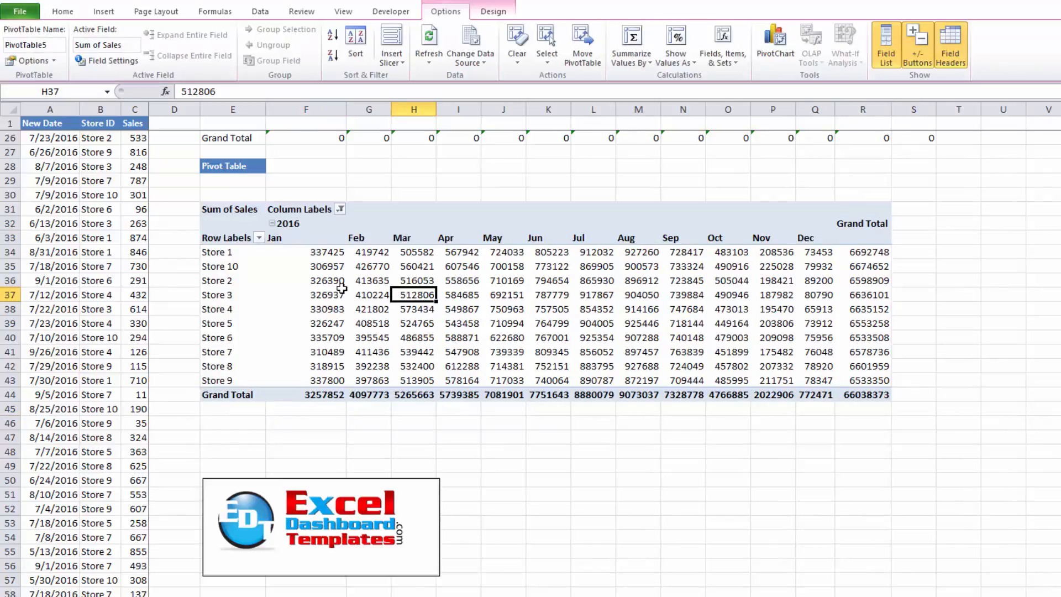
left_click_drag(1014, 141, 453, 105)
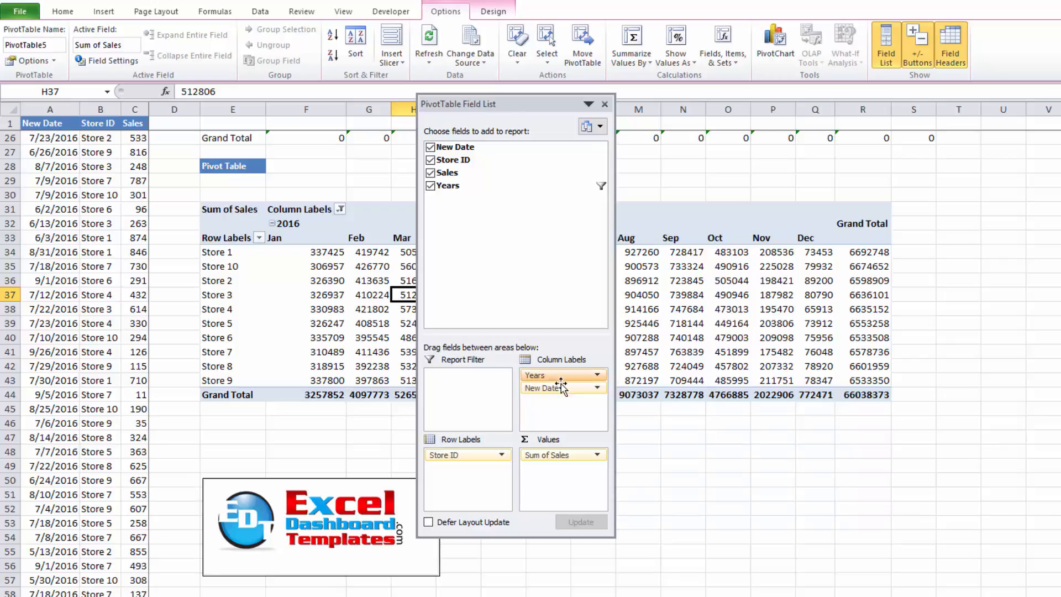
left_click_drag(531, 104, 1059, 105)
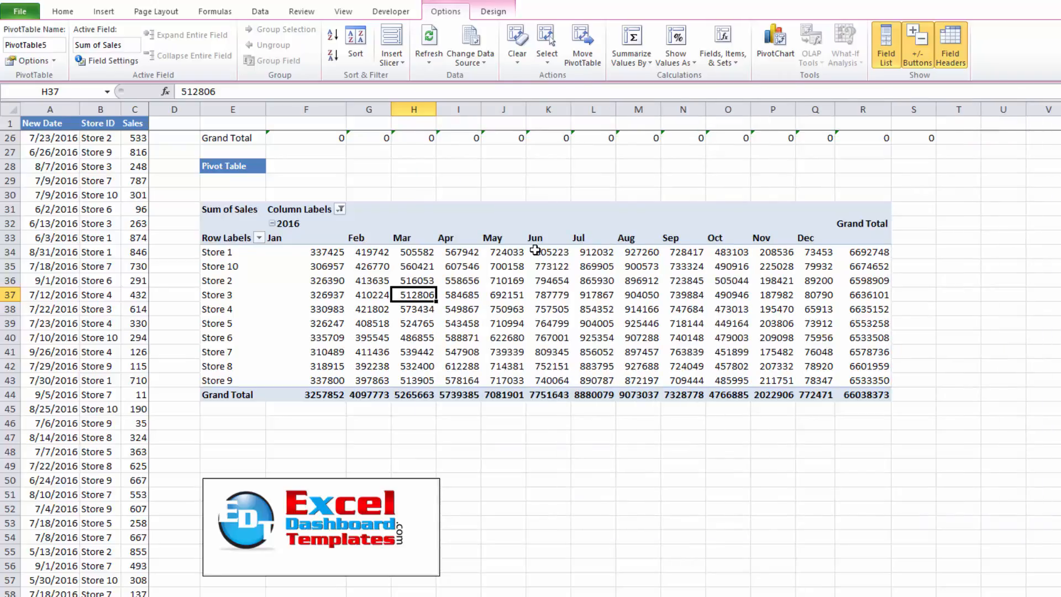
Inspect the New Date source cells and the PivotTable's Jan column label and its context menu
left_click(316, 270)
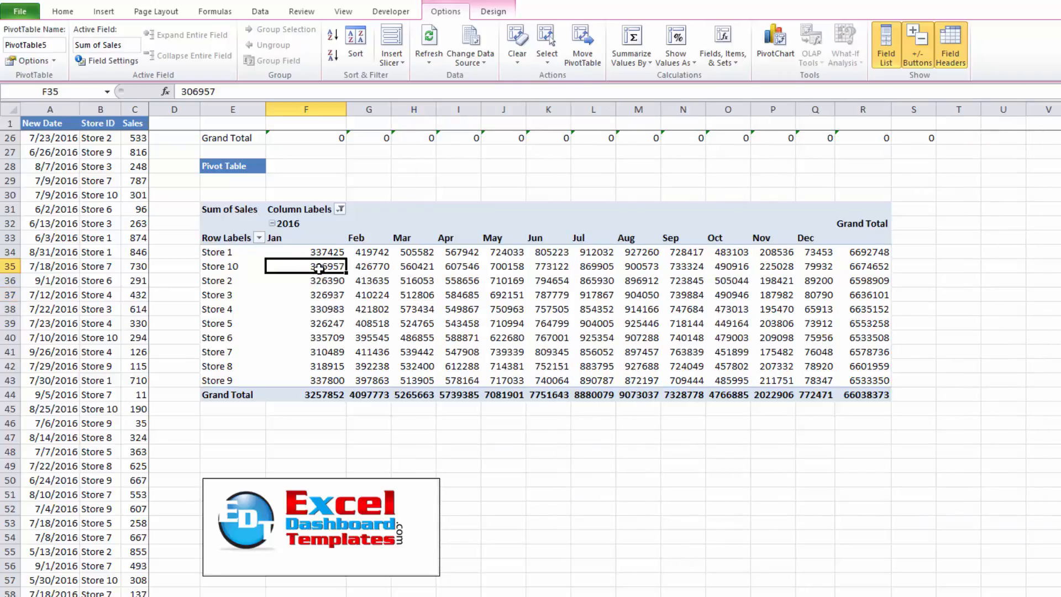
left_click_drag(54, 137, 65, 403)
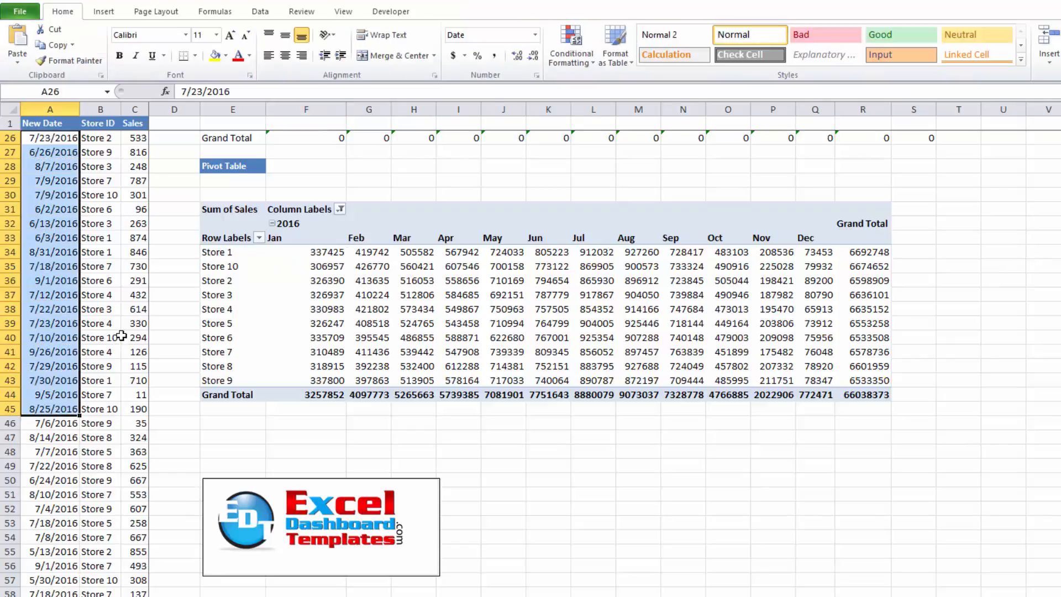
left_click(155, 138)
left_click(159, 122)
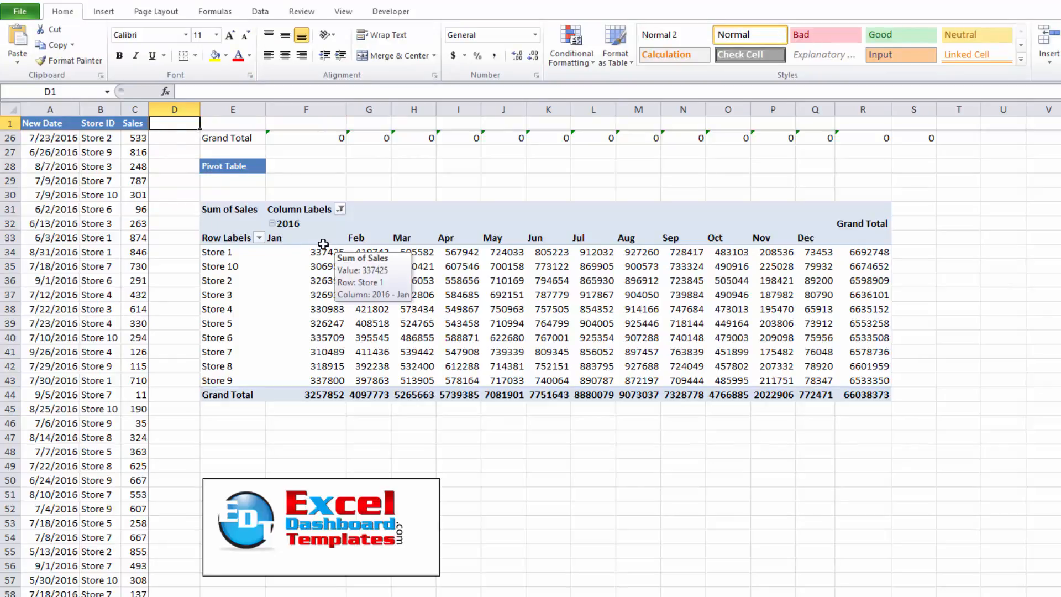
left_click(303, 238)
left_click(303, 238)
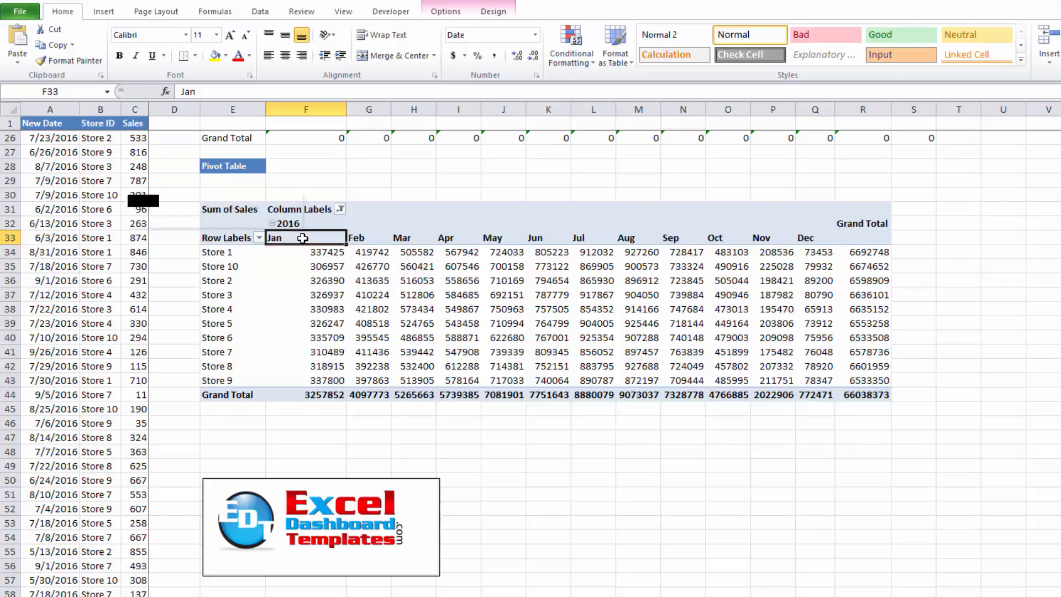
right_click(302, 238)
key("Escape")
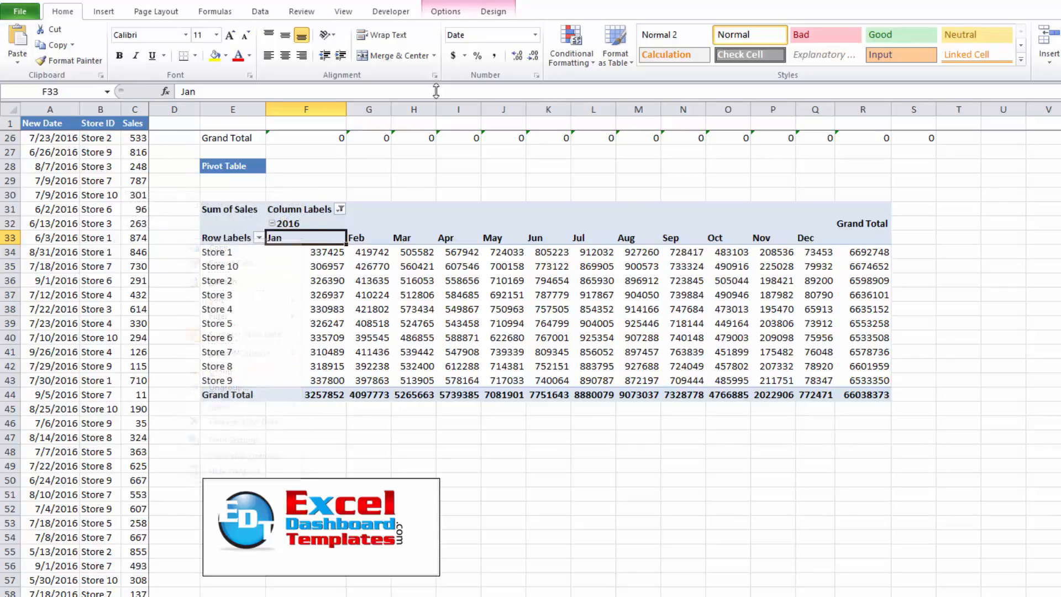
Select the whole PivotTable from the Sum of Sales corner down to the grand total
left_click(446, 12)
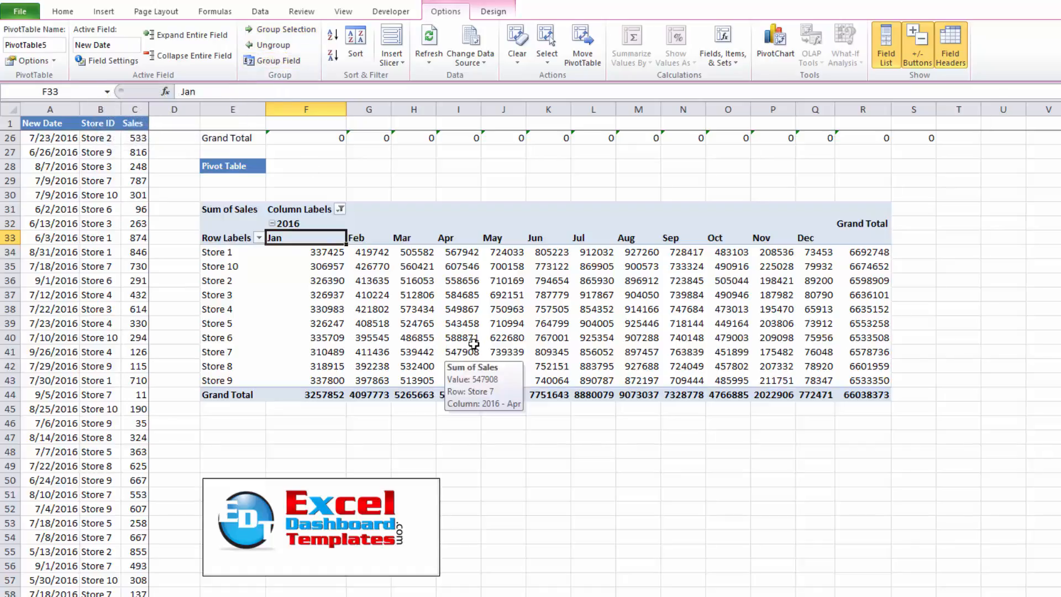
left_click(871, 397)
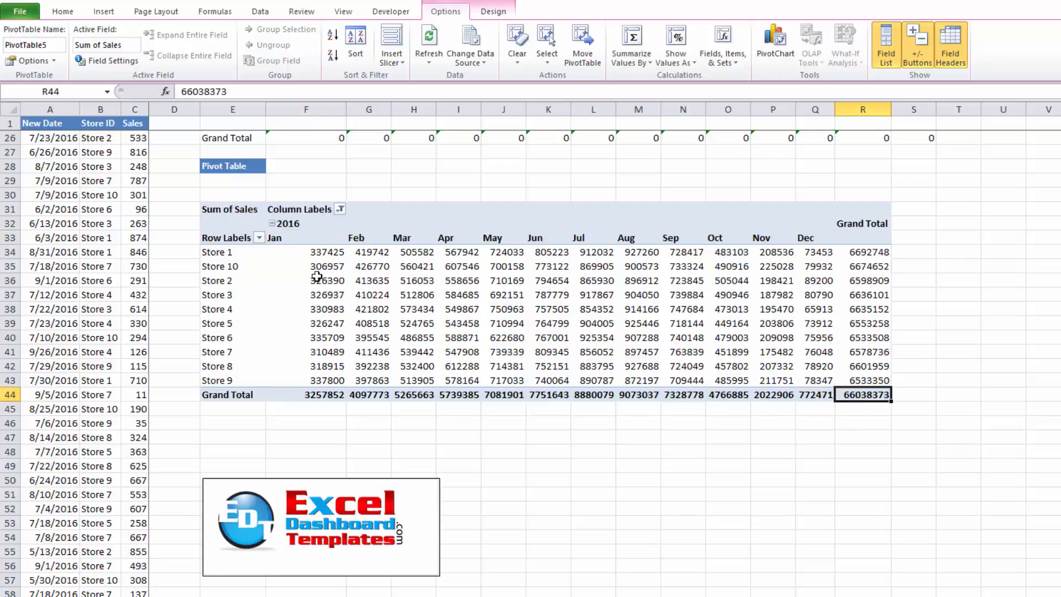
left_click_drag(227, 211, 845, 394)
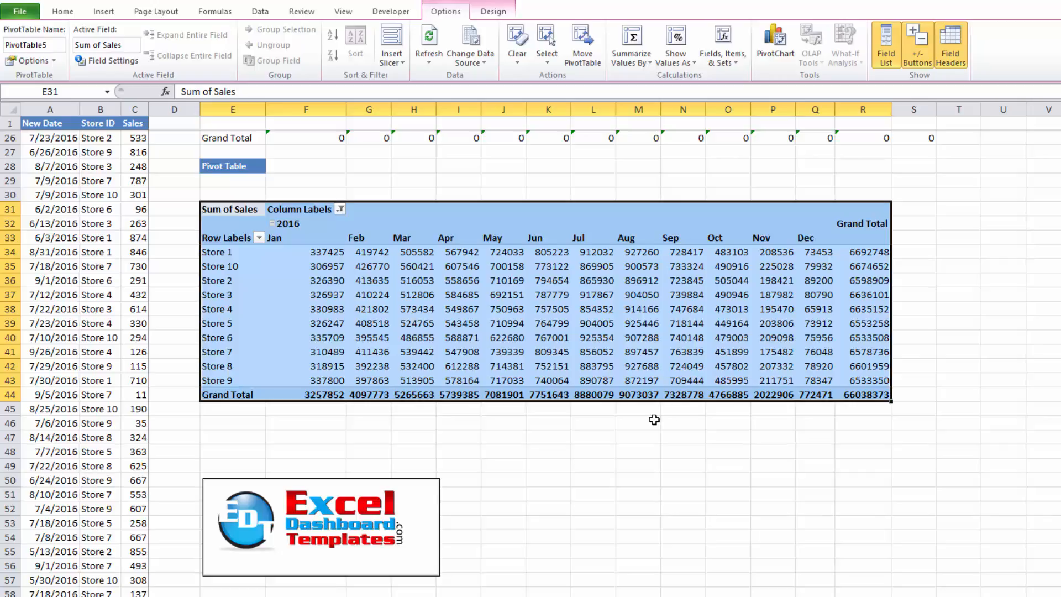
Review the SUMPRODUCT and SUMIFS summary tables with their store labels and date headers
scroll(654, 420, "up", 8)
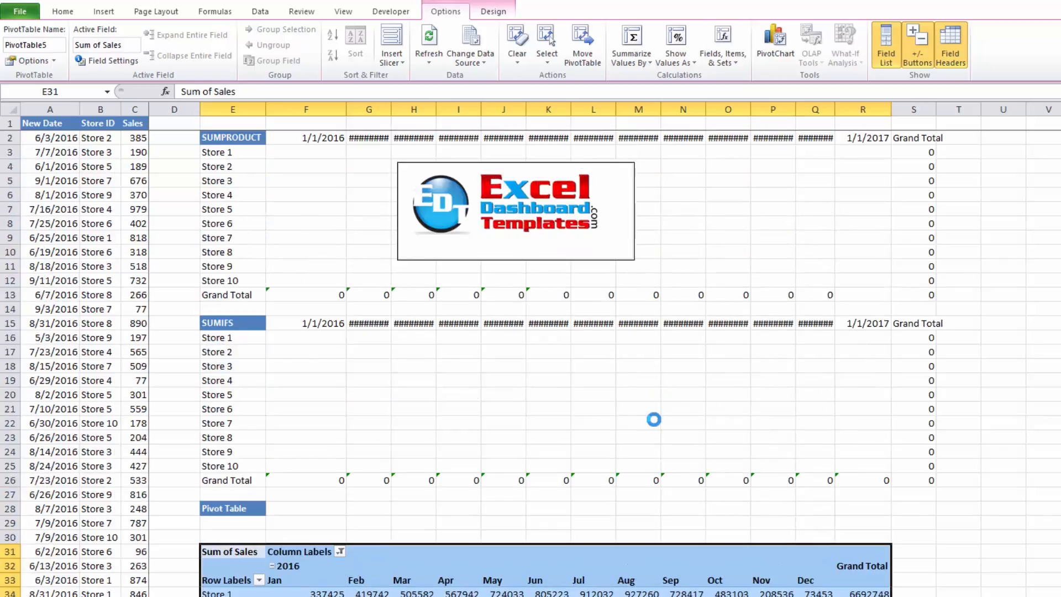
left_click(232, 152)
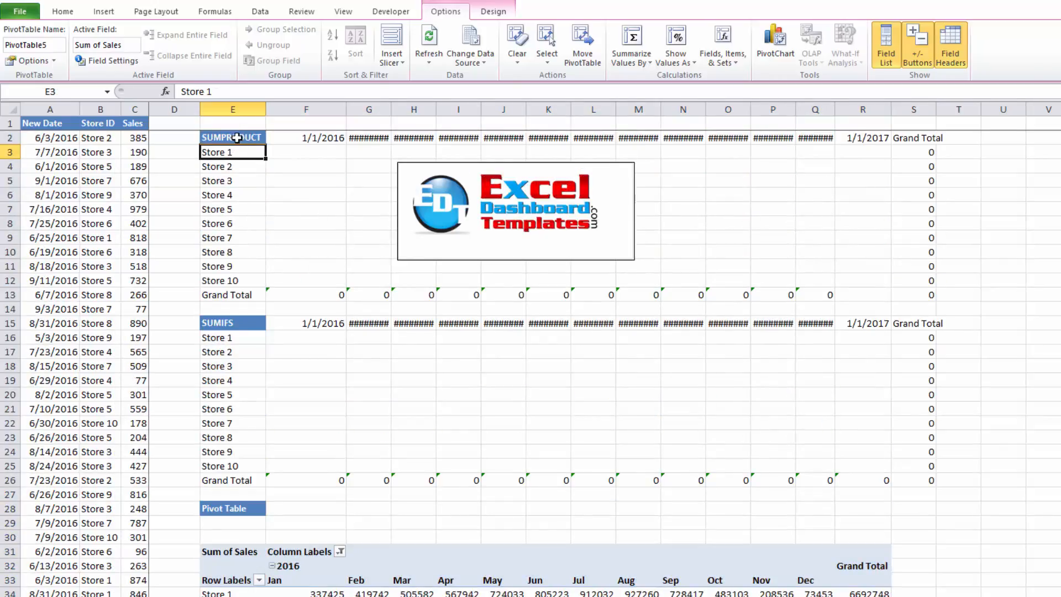
left_click_drag(238, 327, 307, 345)
left_click_drag(224, 140, 290, 158)
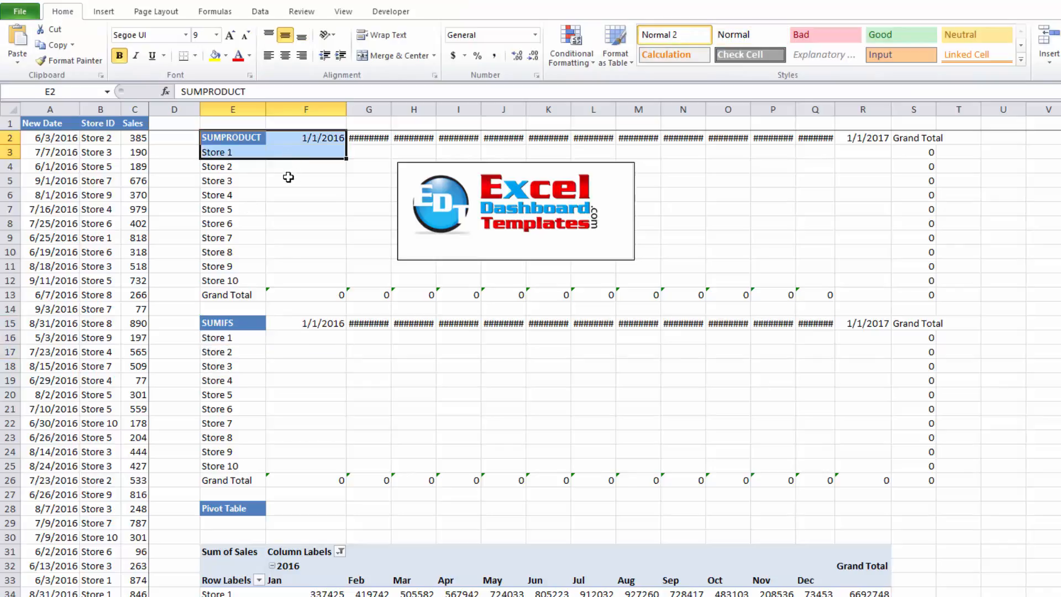
left_click(214, 140)
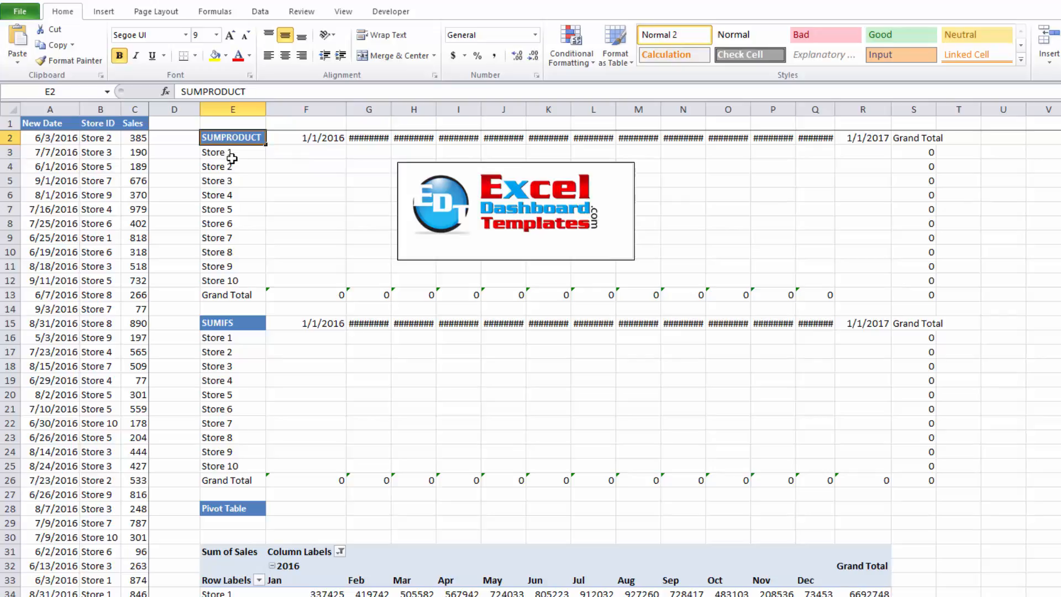